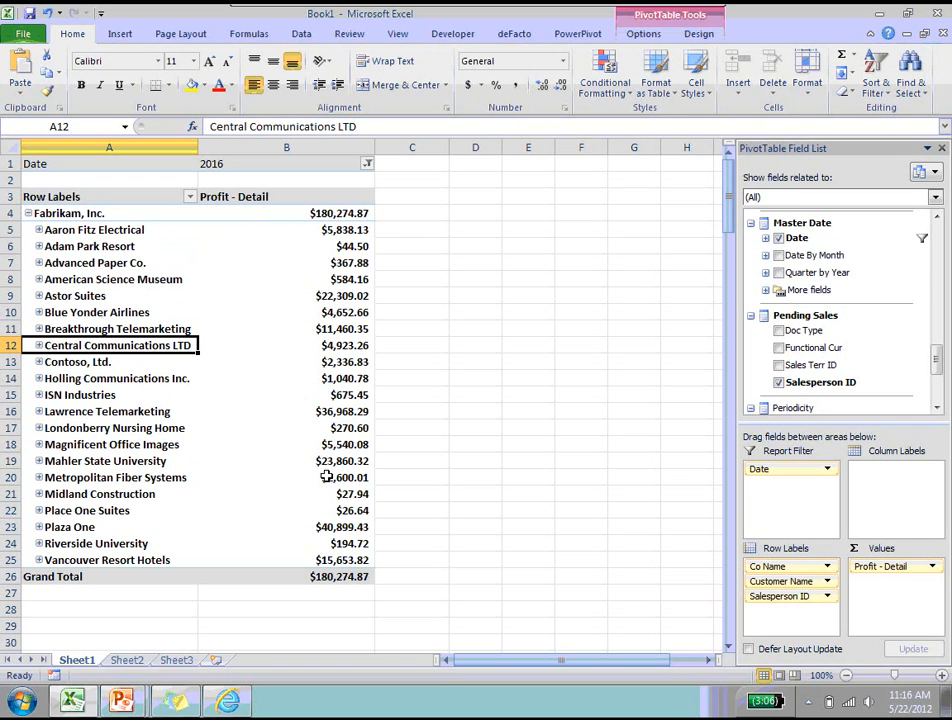
# Sort the Sheet1 pivot's profit values B5:B25 smallest to largest, then go to Sheet2
pyautogui.click(340, 231)
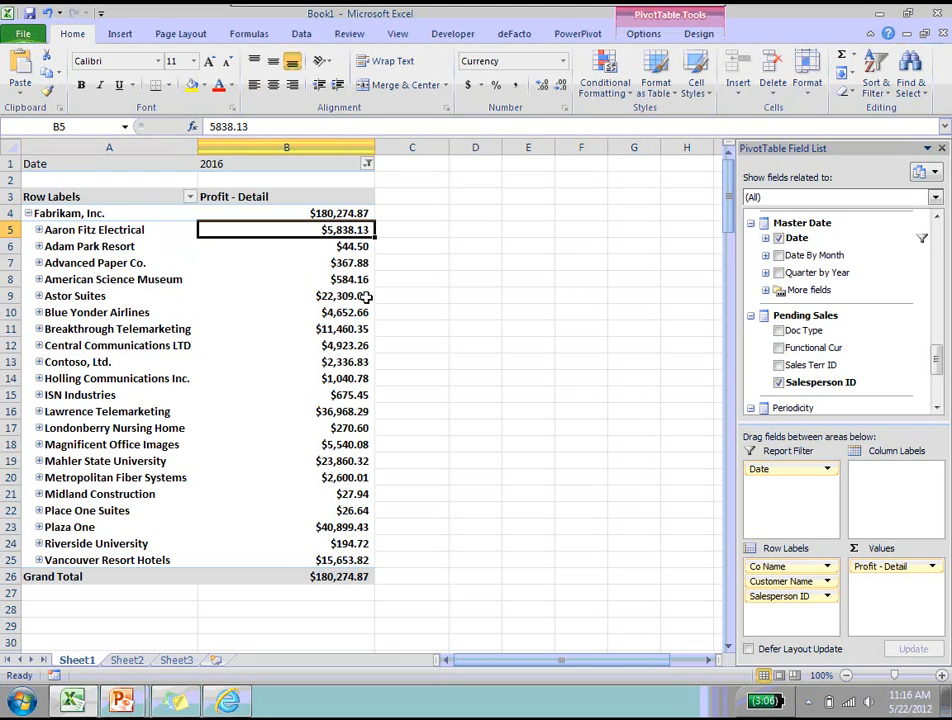
pyautogui.moveTo(372, 300)
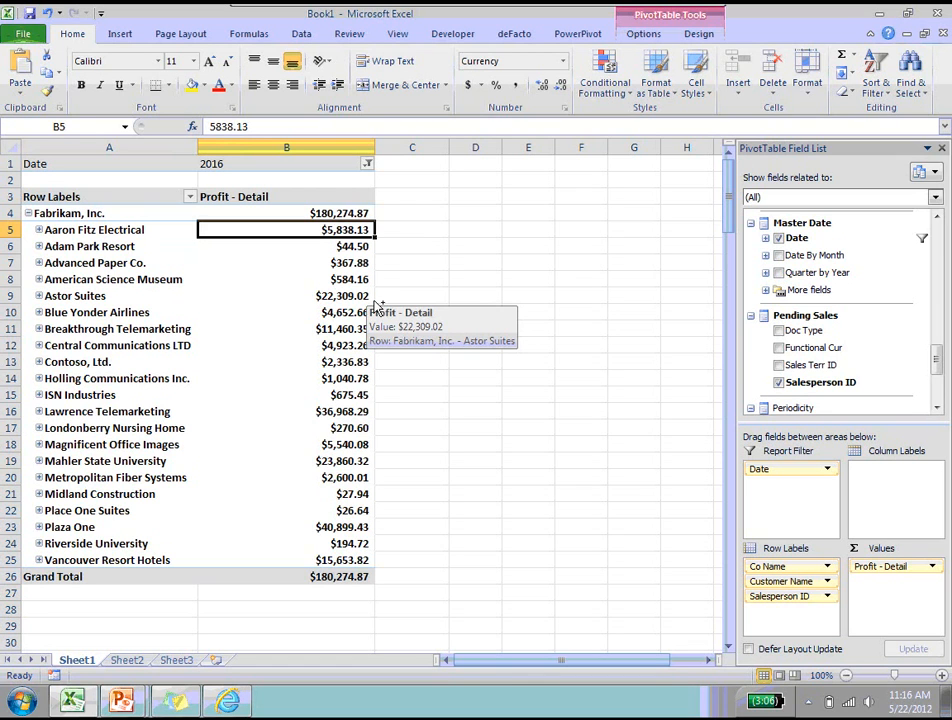
pyautogui.hotkey('ctrl', 'shift', 'Down')
pyautogui.hotkey('shift', 'Up')
pyautogui.hotkey('shift', 'Up')
pyautogui.hotkey('shift', 'Up')
pyautogui.hotkey('shift', 'Up')
pyautogui.hotkey('shift', 'Up')
pyautogui.hotkey('shift', 'Up')
pyautogui.hotkey('shift', 'Up')
pyautogui.hotkey('shift', 'Up')
pyautogui.hotkey('shift', 'Up')
pyautogui.hotkey('shift', 'Up')
pyautogui.hotkey('shift', 'Up')
pyautogui.hotkey('shift', 'Up')
pyautogui.hotkey('shift', 'Up')
pyautogui.hotkey('shift', 'Up')
pyautogui.hotkey('shift', 'Up')
pyautogui.hotkey('shift', 'Up')
pyautogui.hotkey('shift', 'Up')
pyautogui.hotkey('shift', 'Up')
pyautogui.hotkey('shift', 'Up')
pyautogui.hotkey('shift', 'Up')
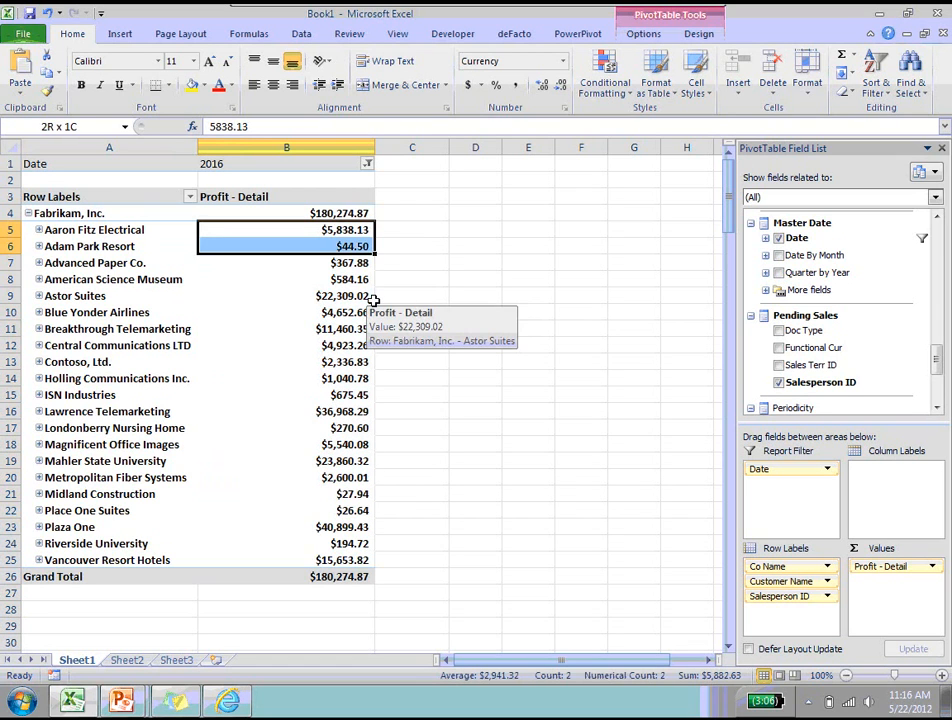
pyautogui.hotkey('shift', 'Down')
pyautogui.hotkey('shift', 'Down')
pyautogui.hotkey('shift', 'Down')
pyautogui.hotkey('shift', 'Down')
pyautogui.hotkey('shift', 'Down')
pyautogui.hotkey('shift', 'Down')
pyautogui.hotkey('shift', 'Down')
pyautogui.hotkey('shift', 'Down')
pyautogui.hotkey('shift', 'Down')
pyautogui.hotkey('shift', 'Down')
pyautogui.hotkey('shift', 'Down')
pyautogui.hotkey('shift', 'Down')
pyautogui.hotkey('shift', 'Down')
pyautogui.hotkey('shift', 'Down')
pyautogui.hotkey('shift', 'Down')
pyautogui.hotkey('shift', 'Down')
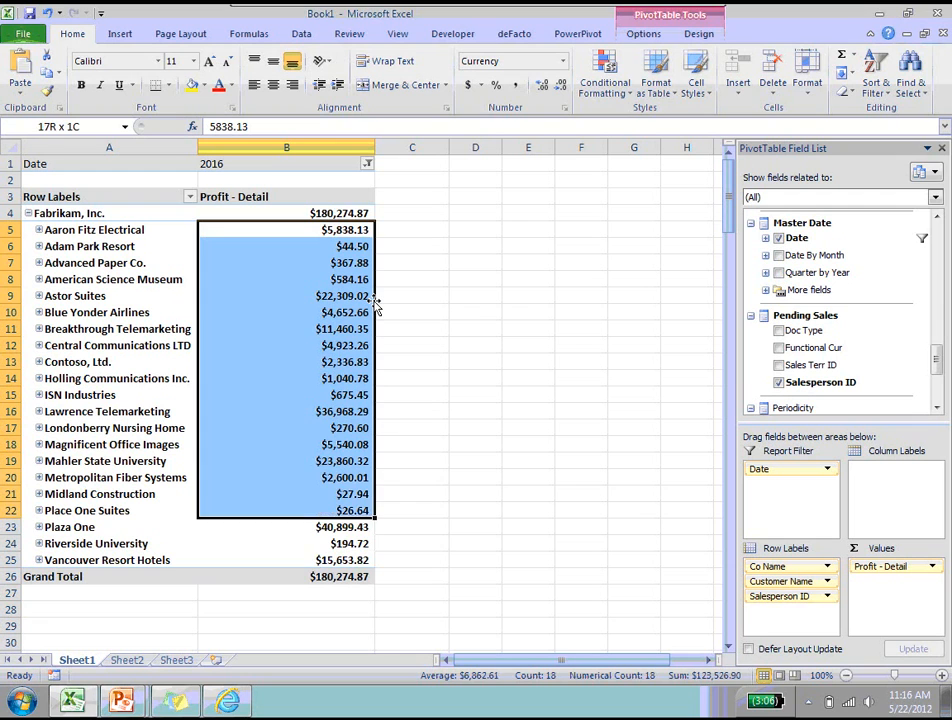
pyautogui.hotkey('shift', 'Down')
pyautogui.hotkey('shift', 'Down')
pyautogui.hotkey('shift', 'Down')
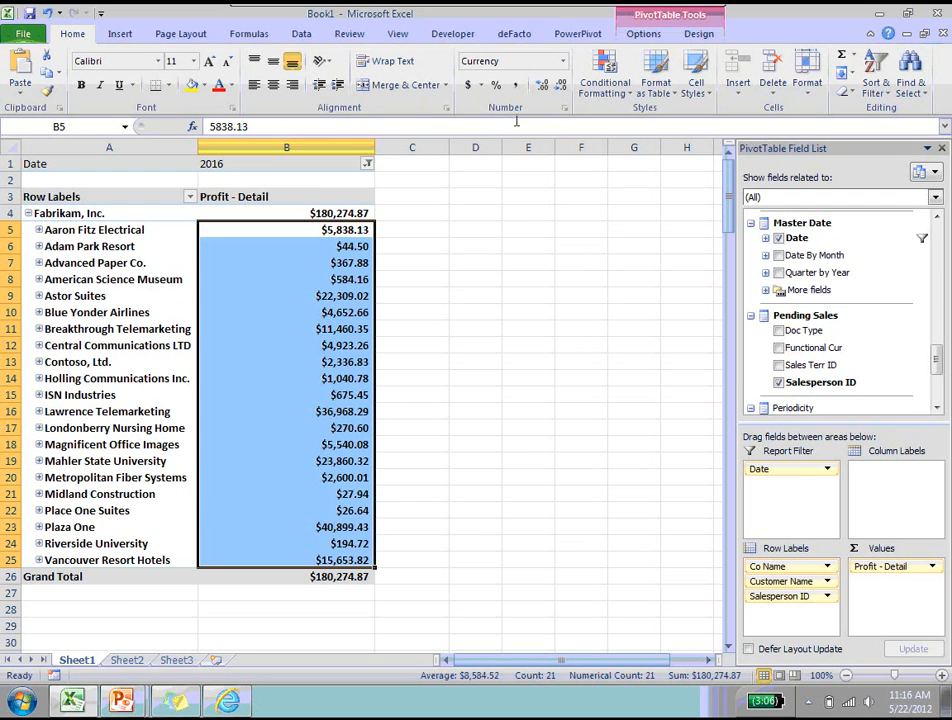
pyautogui.click(302, 34)
pyautogui.click(380, 78)
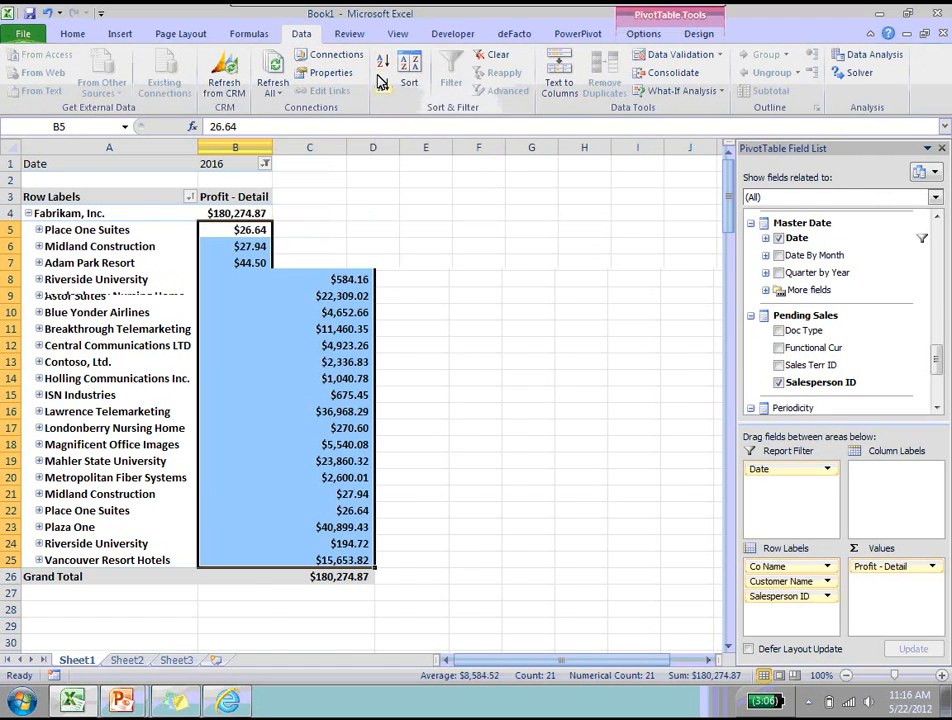
pyautogui.click(312, 215)
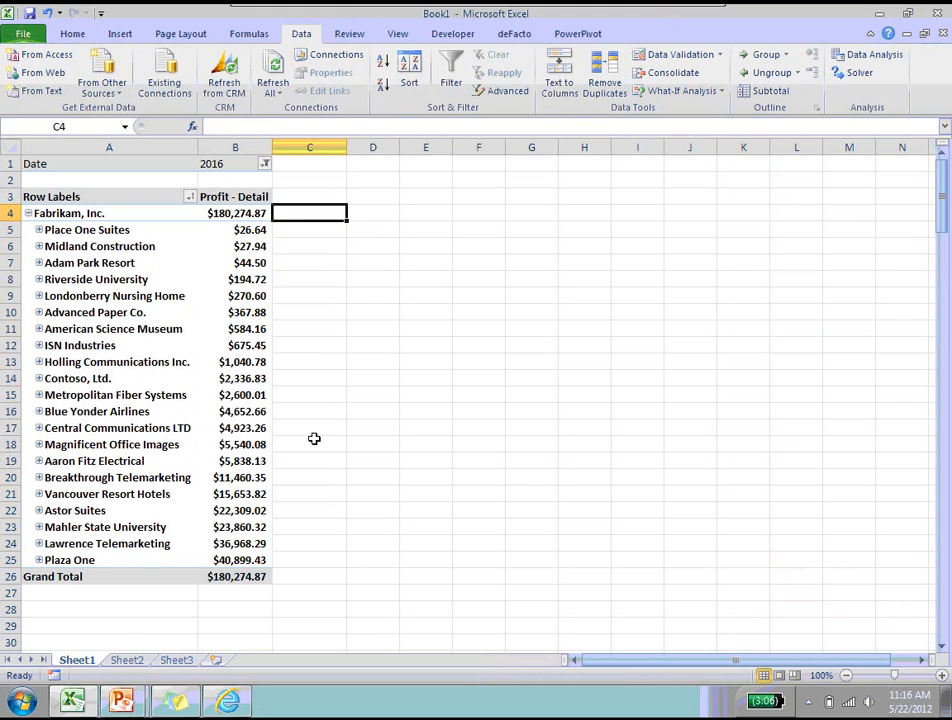
pyautogui.click(128, 661)
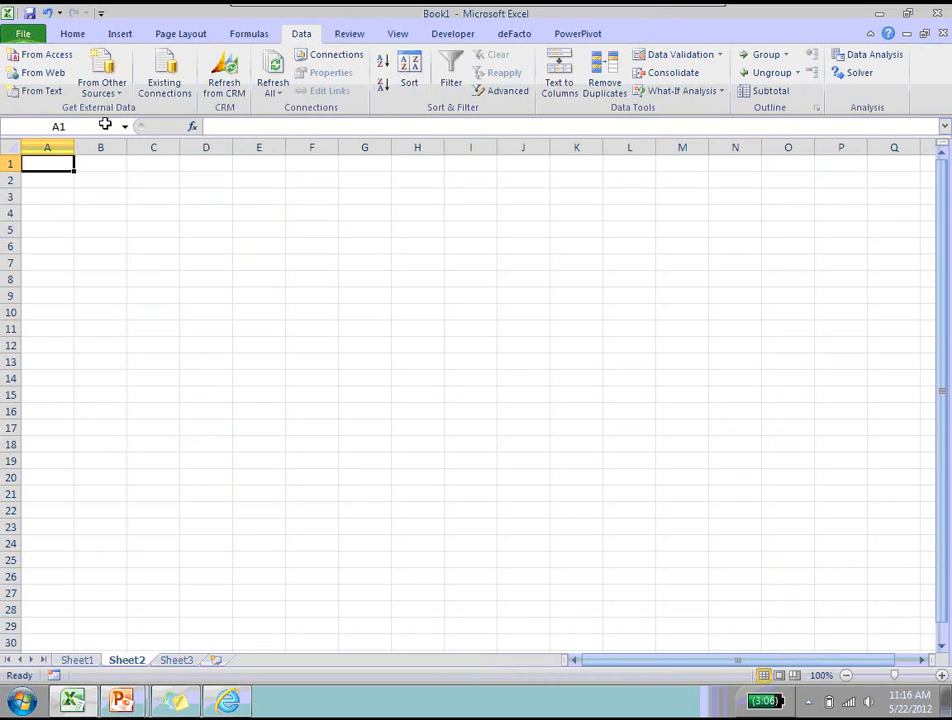
# Choose Data > From Other Sources > From Analysis Services on Sheet2
pyautogui.click(113, 93)
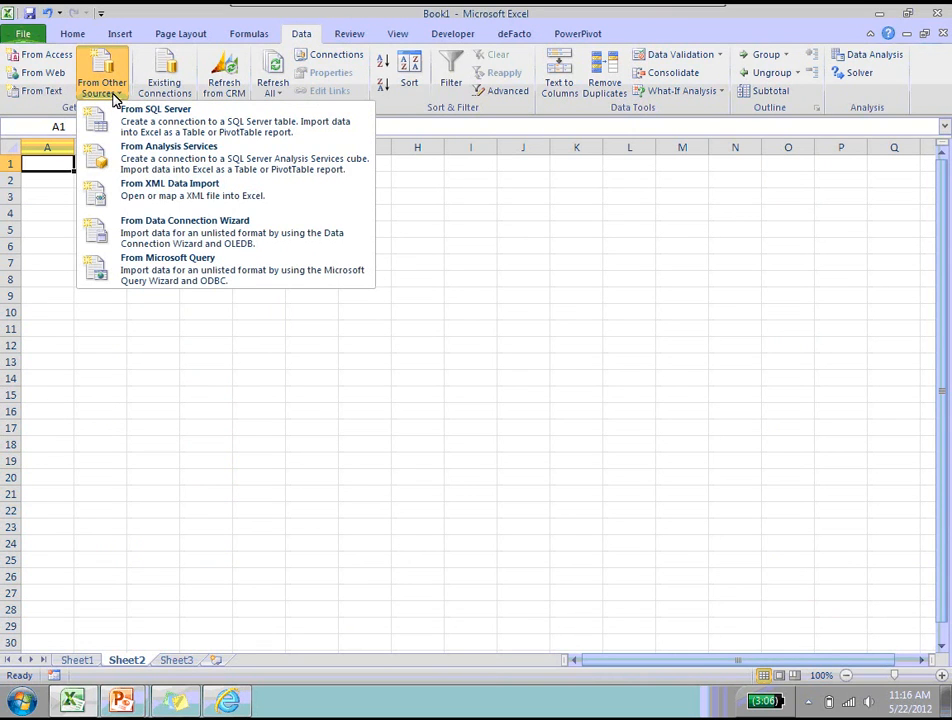
pyautogui.click(410, 428)
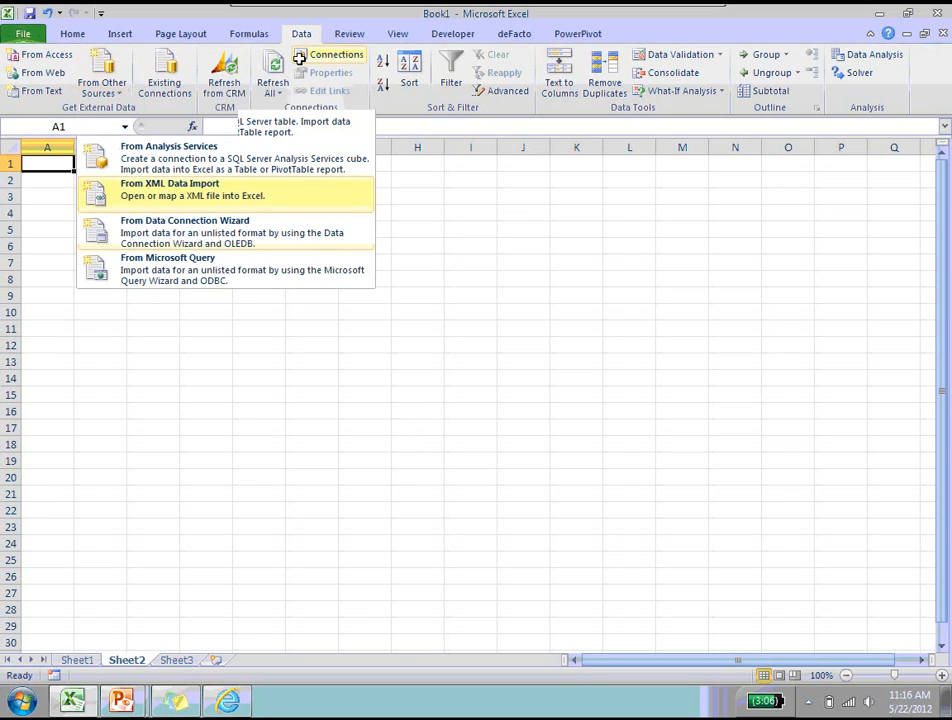
pyautogui.click(98, 86)
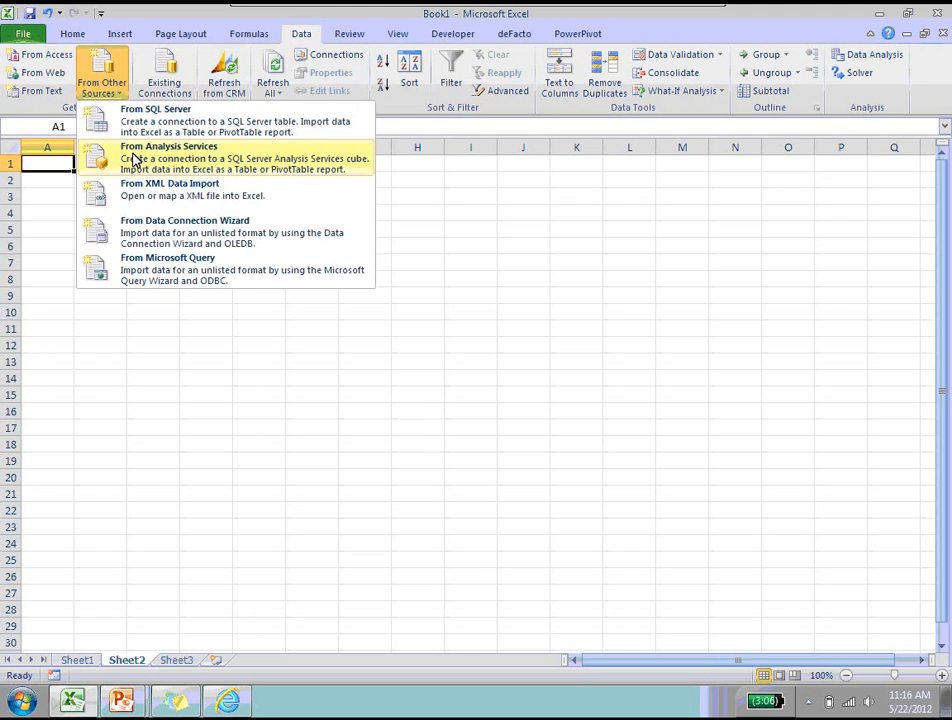
pyautogui.click(134, 160)
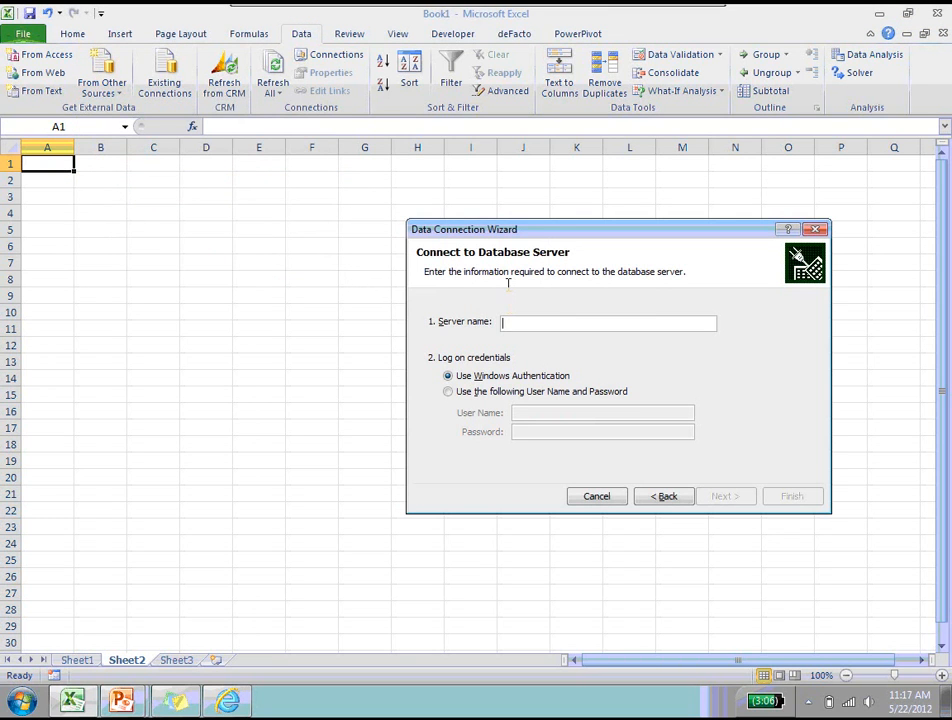
# Enter the Analysis Services server name in the Data Connection Wizard and continue
pyautogui.write('rsawyer2011')
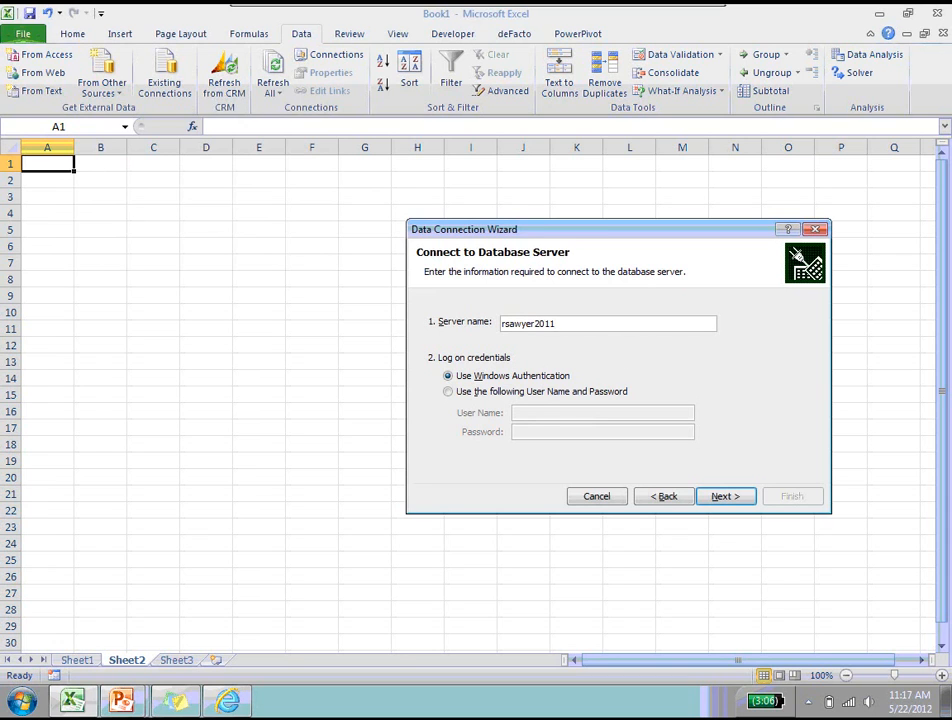
pyautogui.click(722, 496)
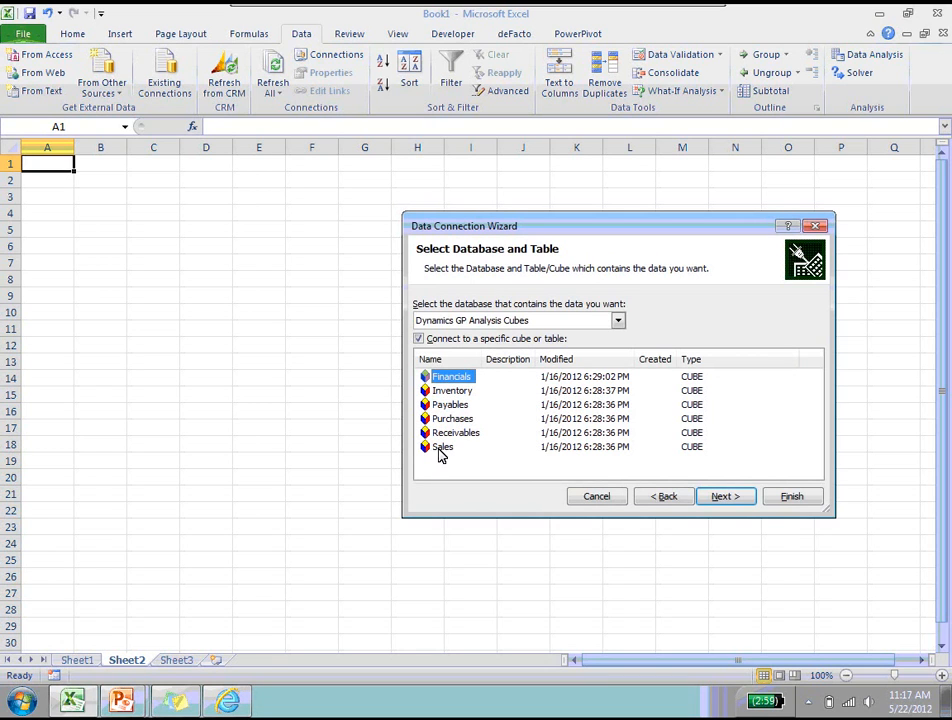
# Pick the Sales cube from Dynamics GP Analysis Cubes and advance to saving the connection
pyautogui.click(440, 448)
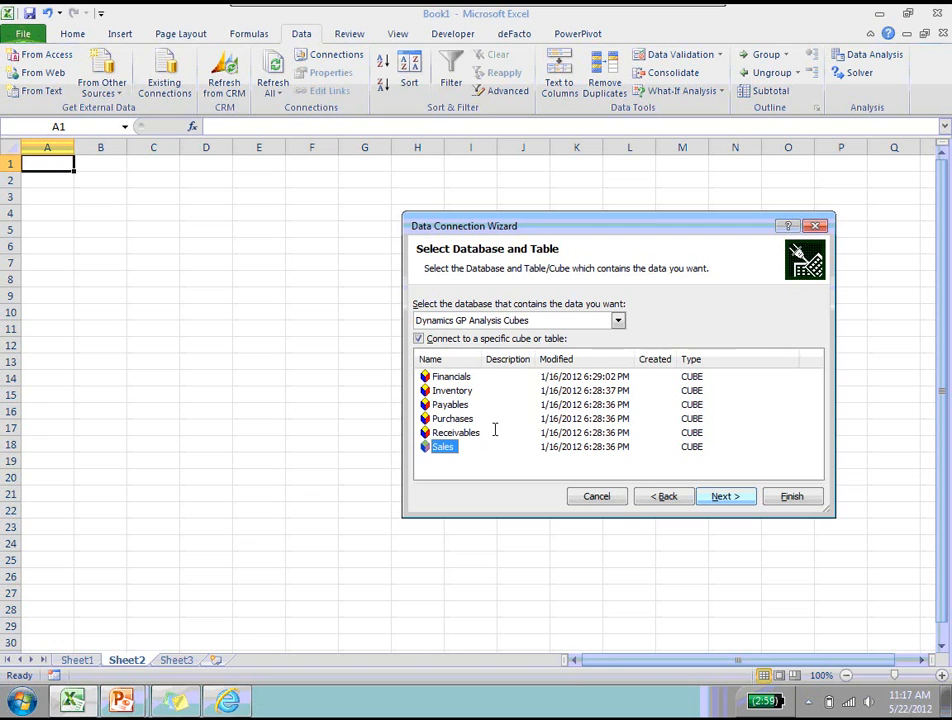
pyautogui.press('Return')
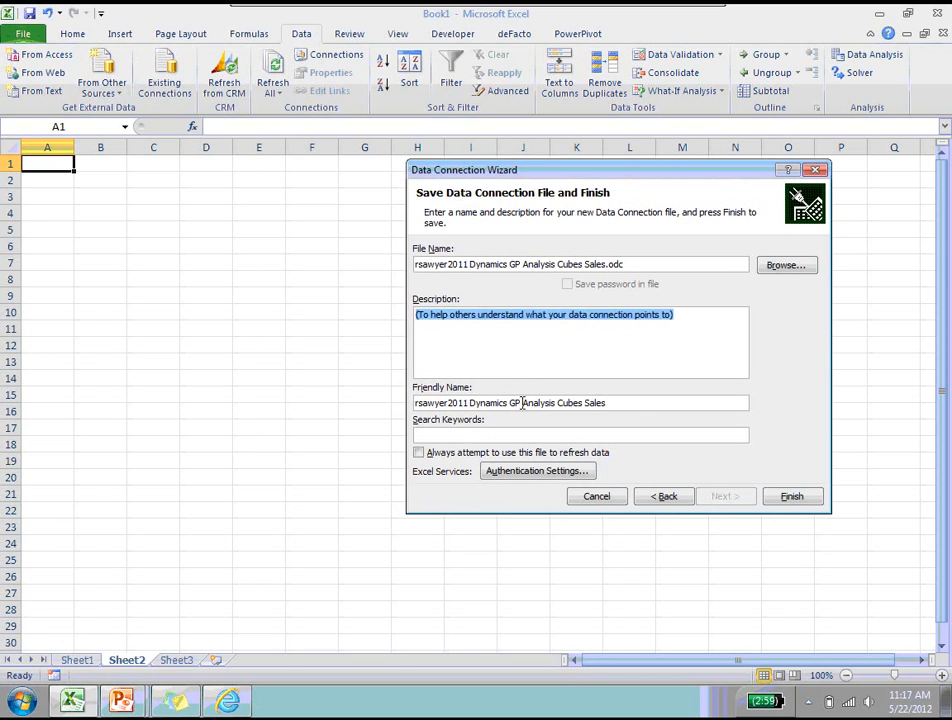
# Shorten the friendly name to 'Analysis Cubes Sales', finish, and overwrite the existing .odc file
pyautogui.moveTo(520, 403); pyautogui.dragTo(399, 393)
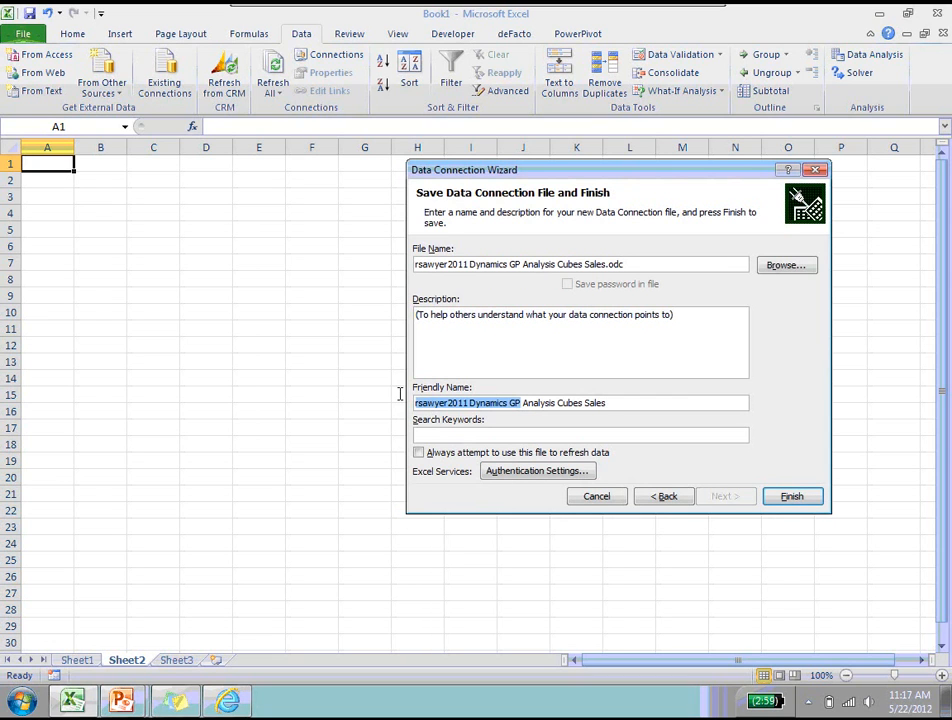
pyautogui.press('Delete')
pyautogui.press('Delete')
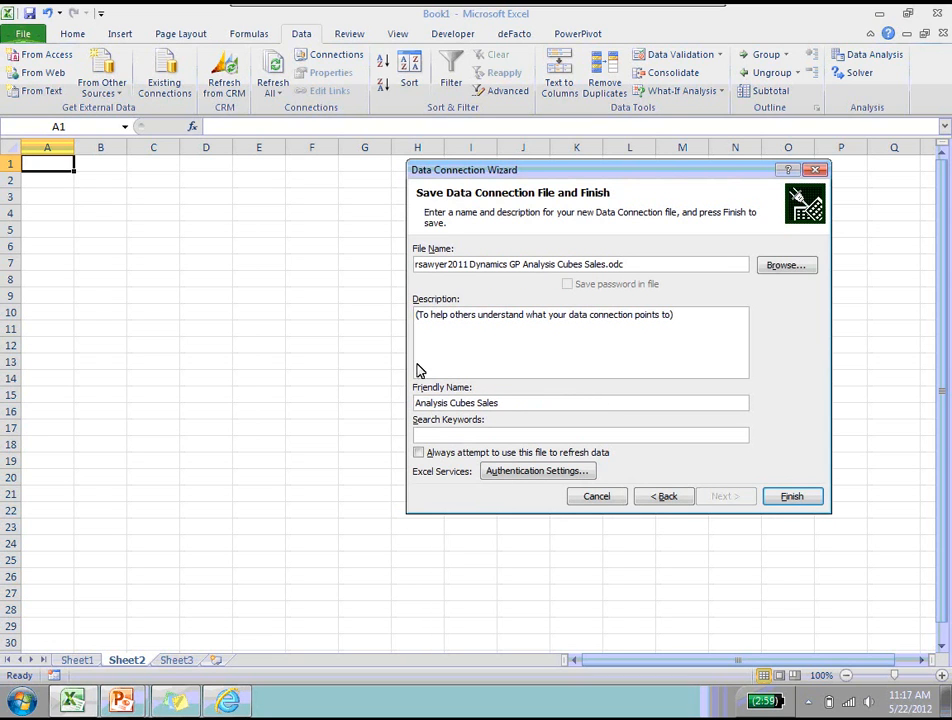
pyautogui.click(789, 495)
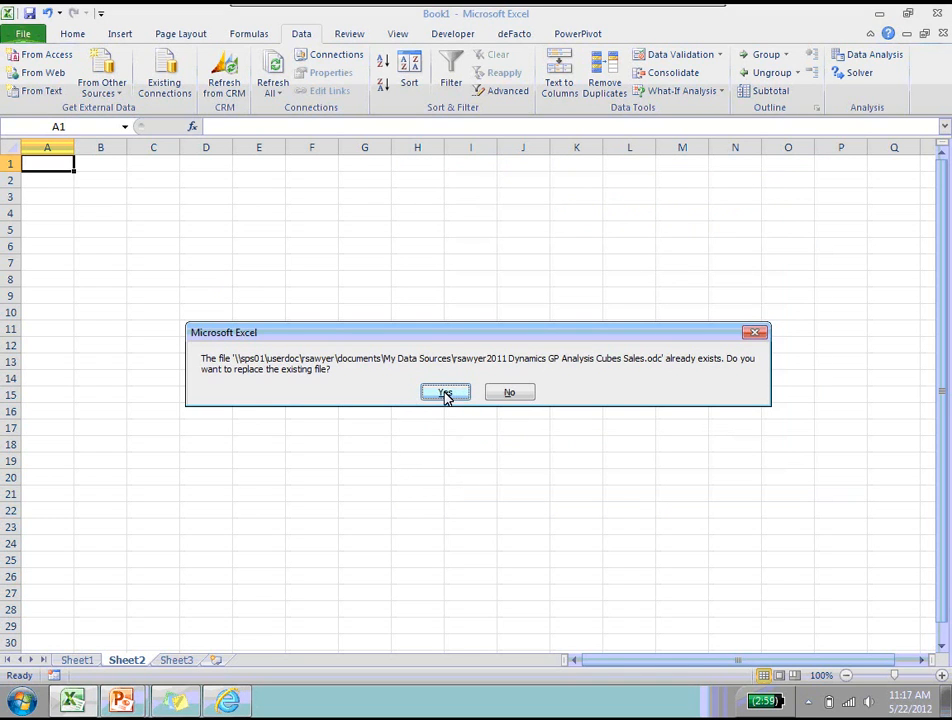
pyautogui.click(445, 393)
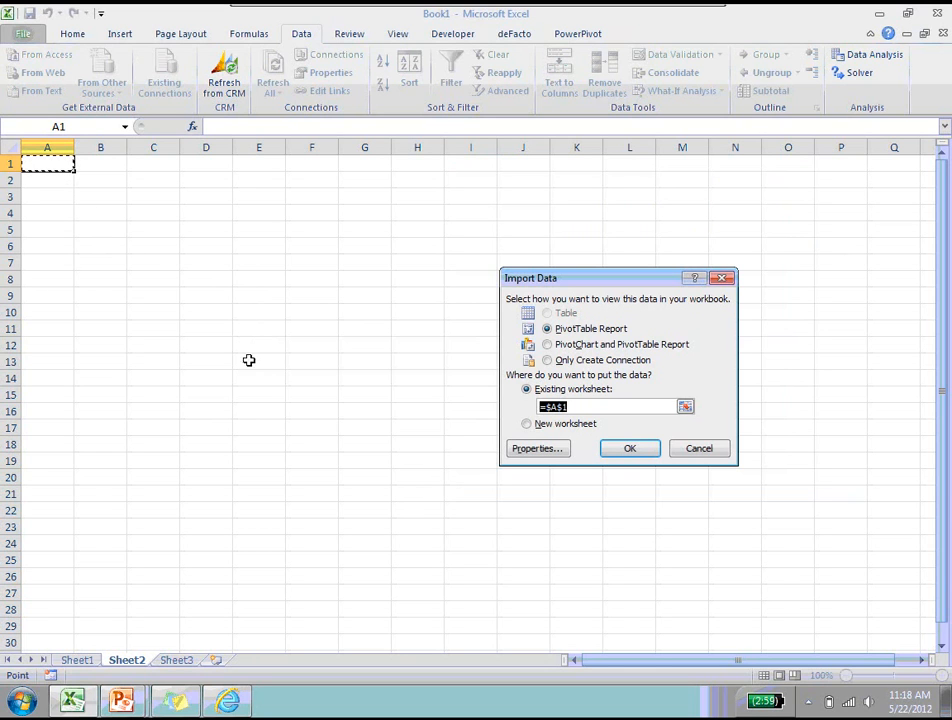
# Accept a PivotTable Report at Sheet2 cell $A$1 in the Import Data dialog
pyautogui.click(629, 450)
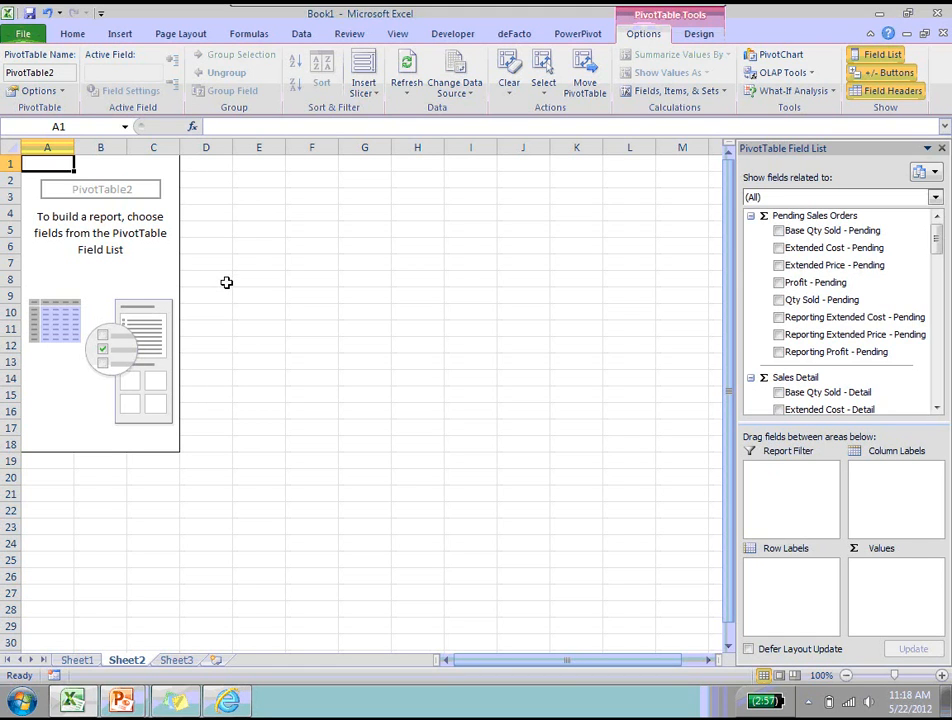
# Move the PivotTable to E9, then move it back to A1
pyautogui.click(115, 249)
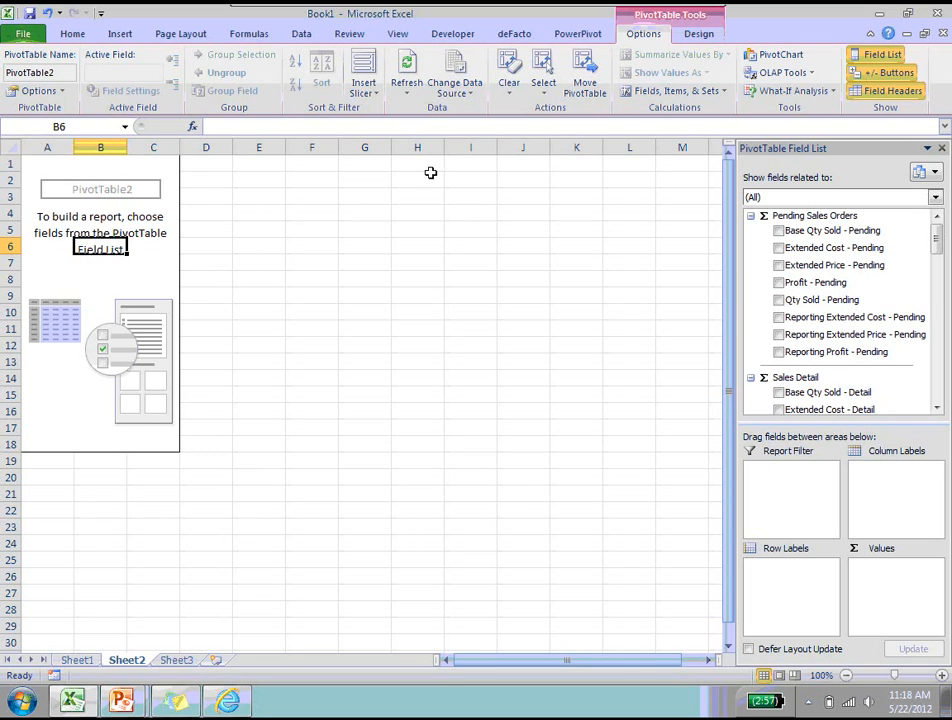
pyautogui.click(585, 90)
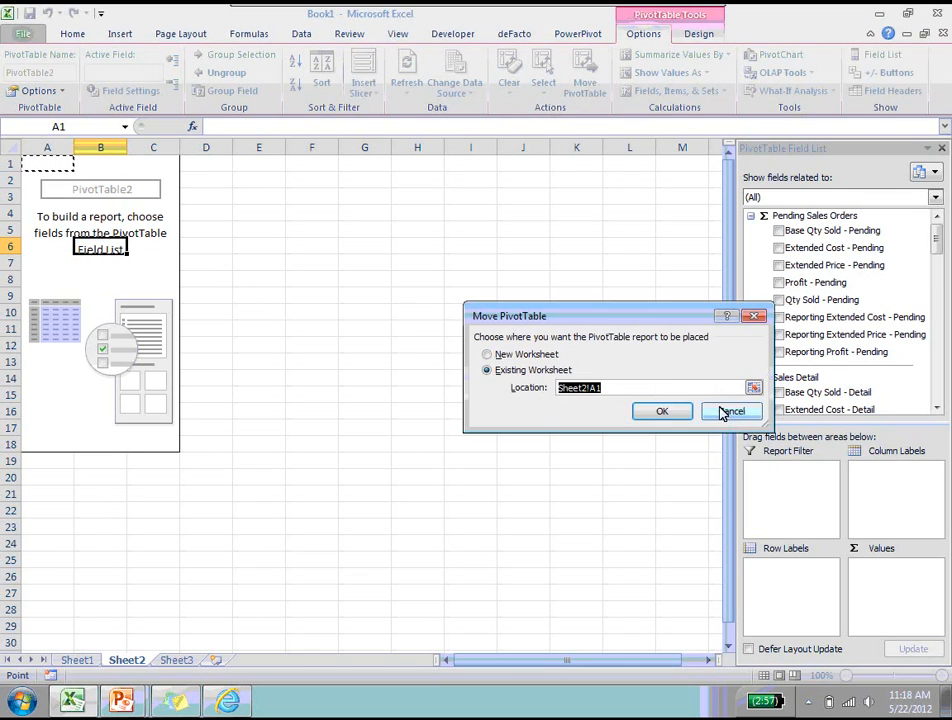
pyautogui.click(729, 411)
pyautogui.click(590, 86)
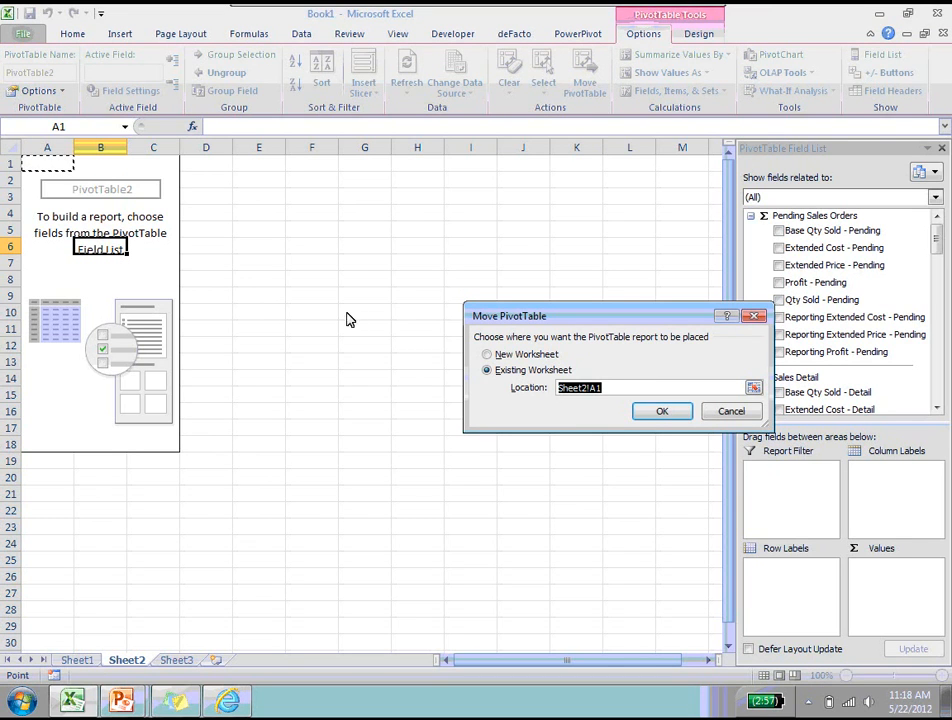
pyautogui.click(259, 296)
pyautogui.click(652, 413)
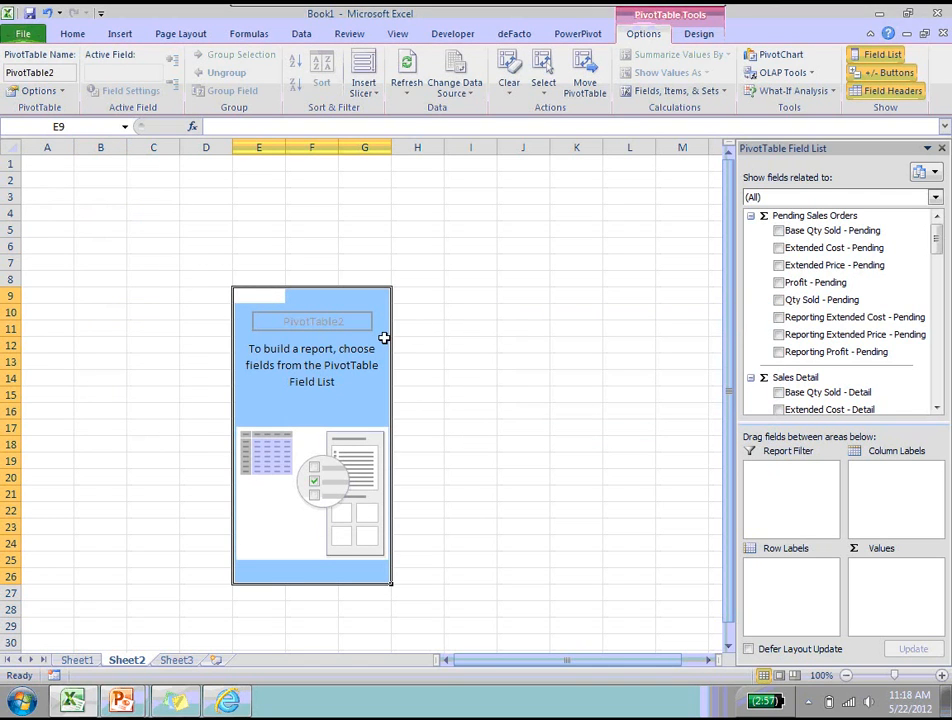
pyautogui.click(585, 76)
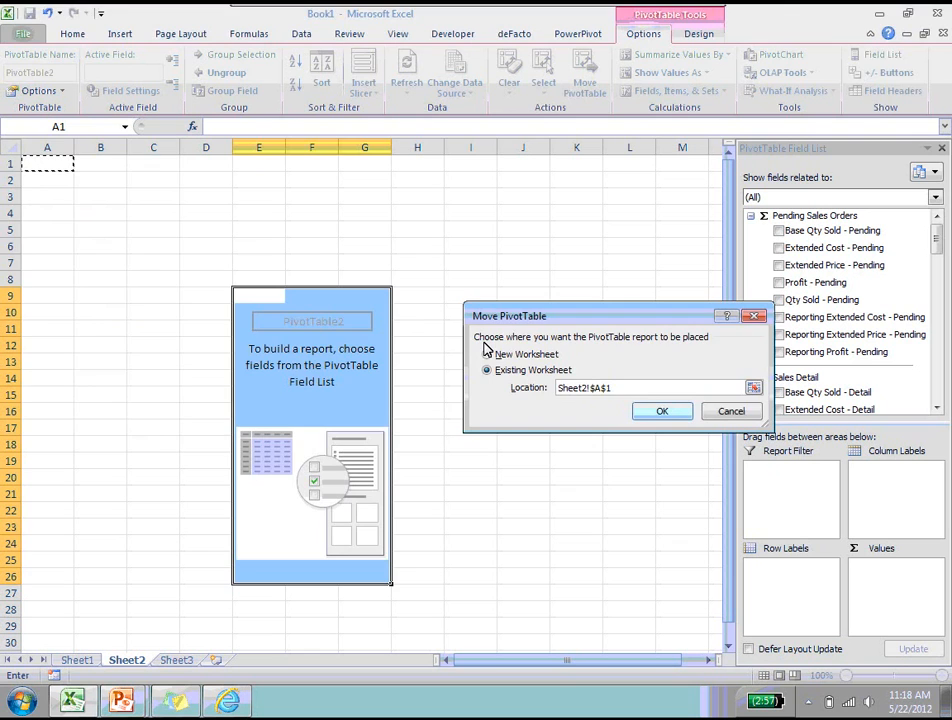
pyautogui.press('Return')
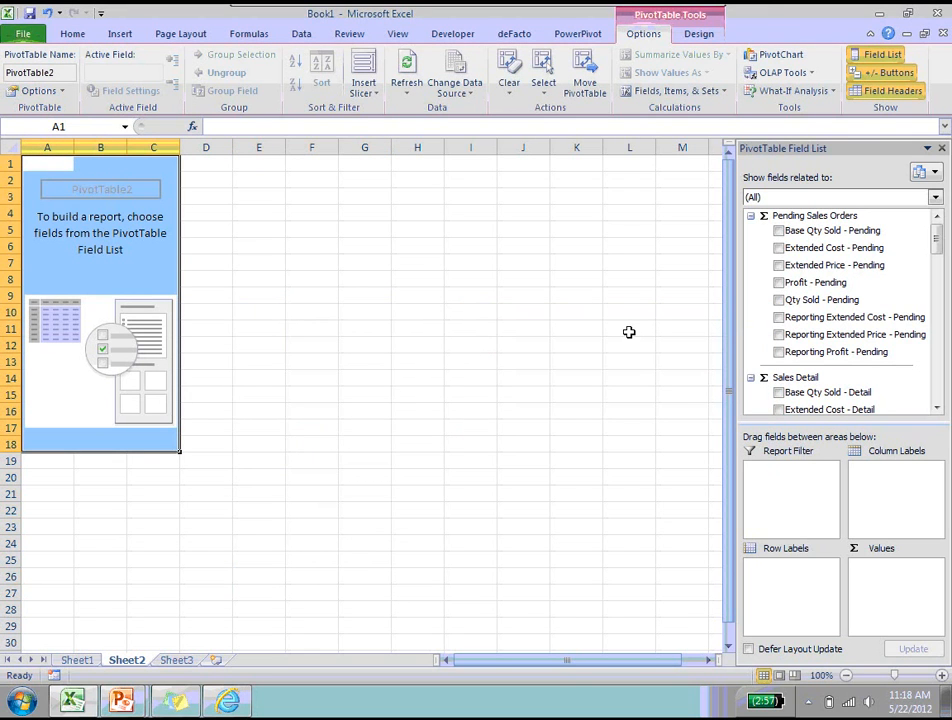
# Put Customers > More fields > Customer Name into Row Labels
pyautogui.click(938, 409)
pyautogui.click(938, 409)
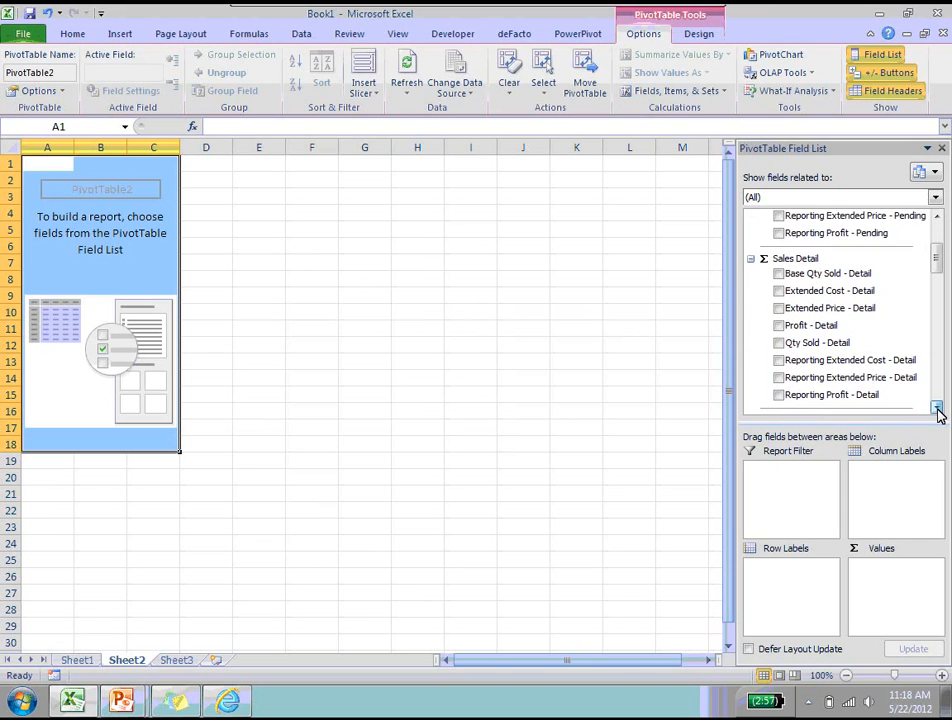
pyautogui.click(938, 409)
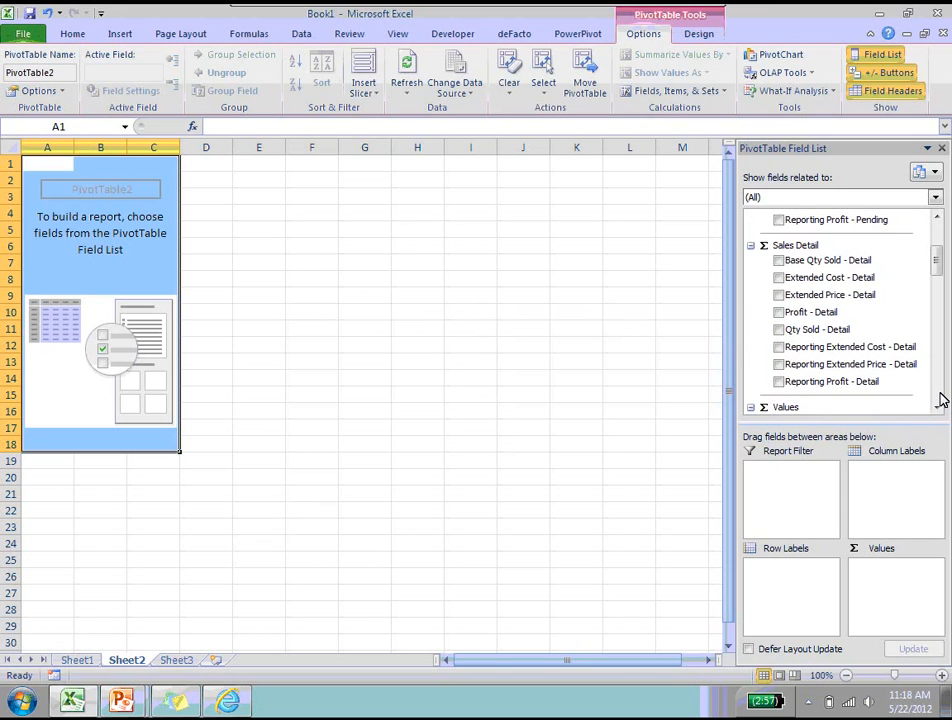
pyautogui.moveTo(935, 261); pyautogui.dragTo(939, 300)
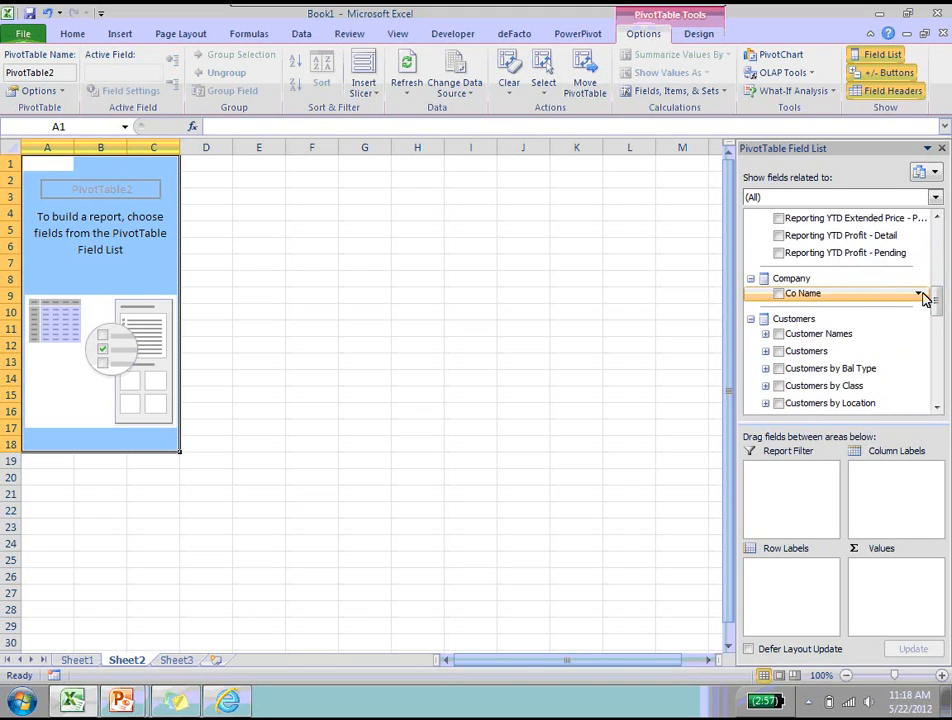
pyautogui.scroll(-1, 926, 300)
pyautogui.moveTo(939, 317); pyautogui.dragTo(940, 337)
pyautogui.click(766, 310)
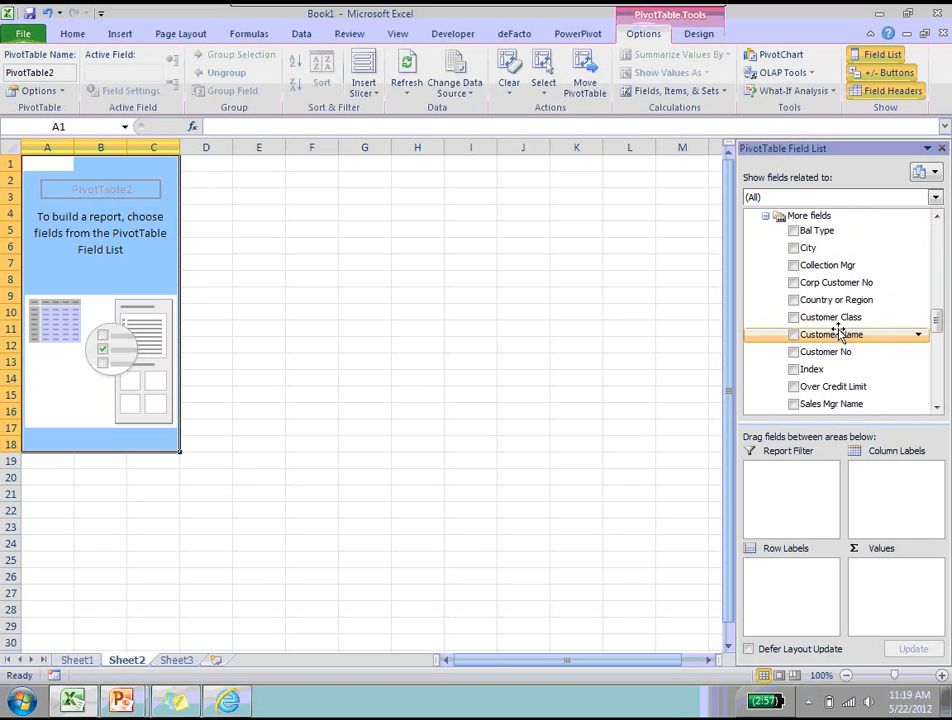
pyautogui.moveTo(836, 342); pyautogui.dragTo(786, 572)
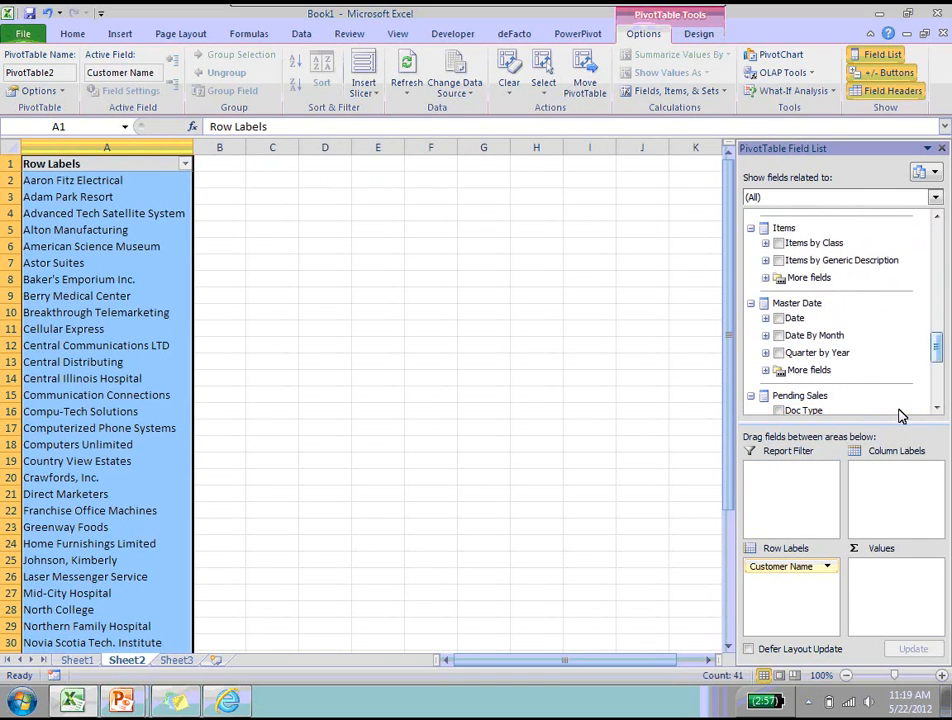
# Add the Date field's Year level to the Report Filter
pyautogui.scroll(-1, 899, 415)
pyautogui.moveTo(937, 355)
pyautogui.mouseDown()
pyautogui.moveTo(938, 342)
pyautogui.moveTo(938, 388)
pyautogui.moveTo(938, 356)
pyautogui.mouseUp()
pyautogui.scroll(1, 938, 342)
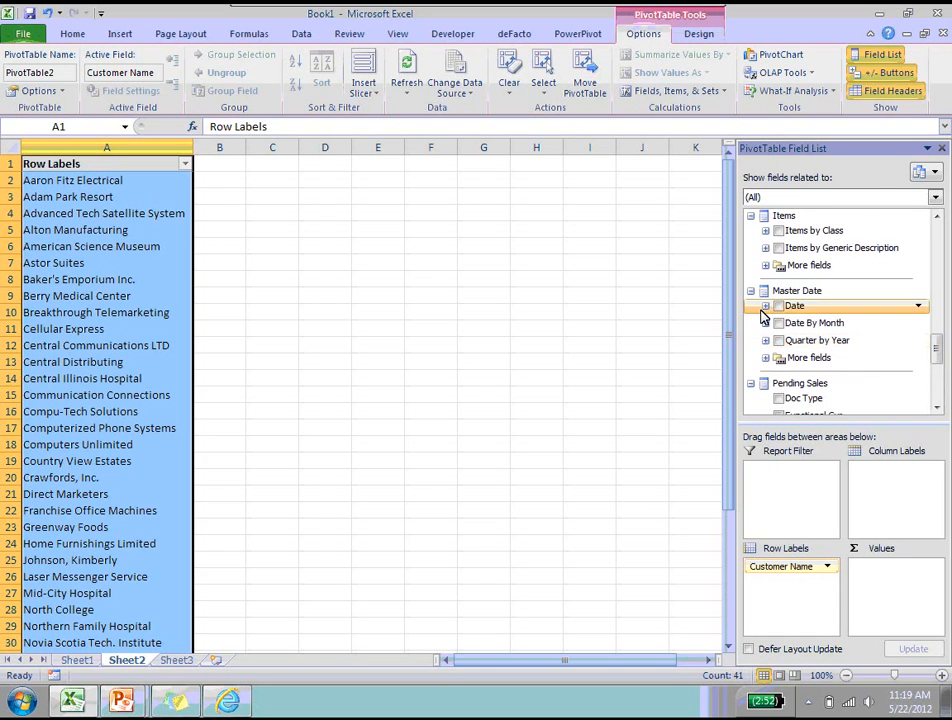
pyautogui.click(766, 306)
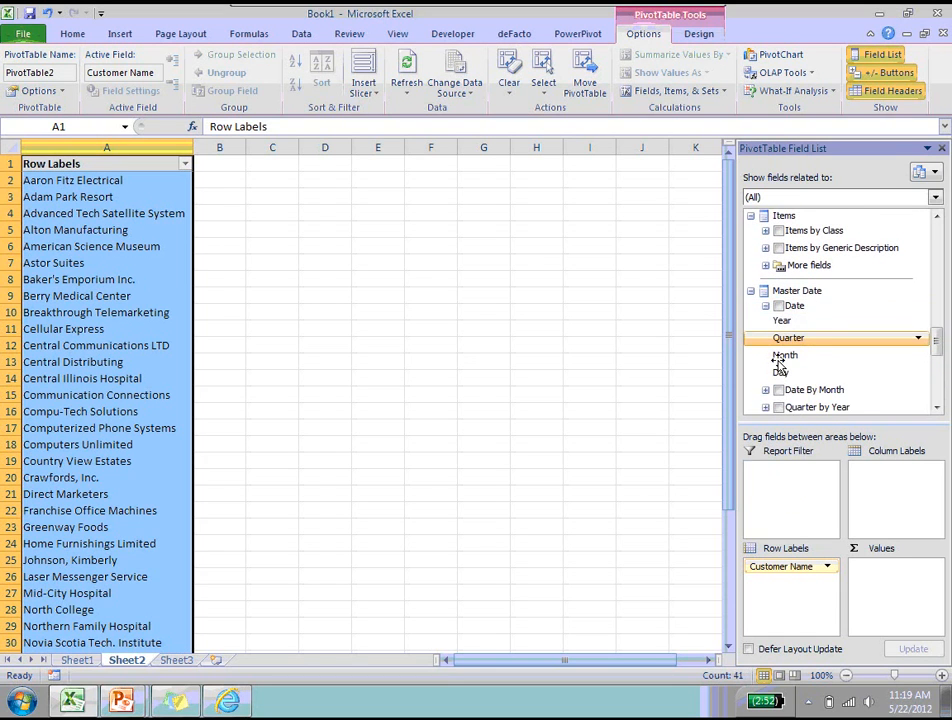
pyautogui.moveTo(780, 365); pyautogui.dragTo(784, 500)
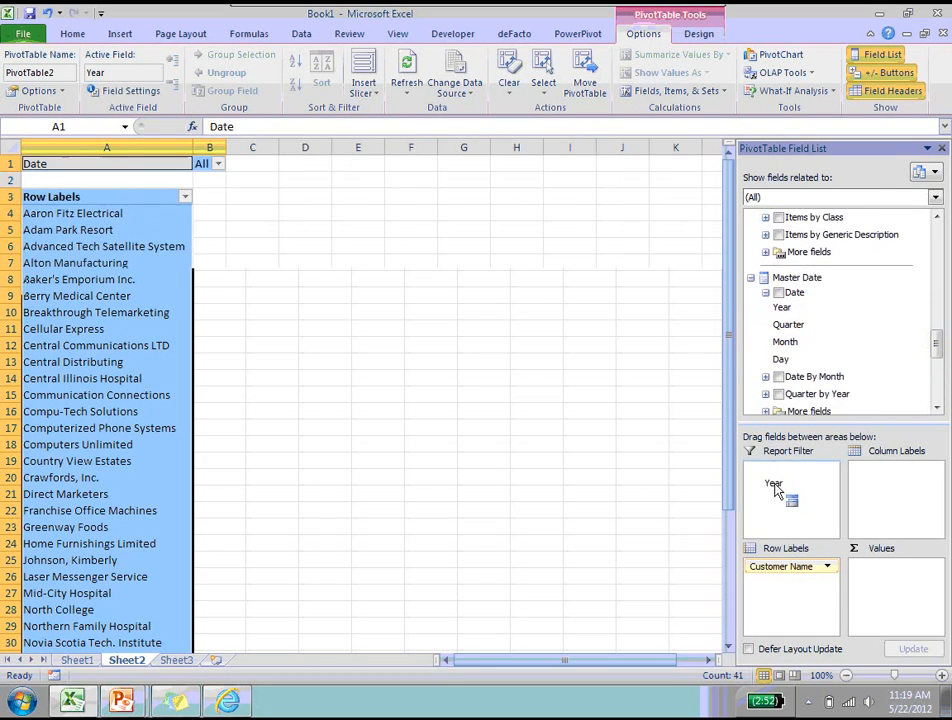
# Set the Date filter to multiple items with only 2016 and 2017 checked
pyautogui.click(218, 163)
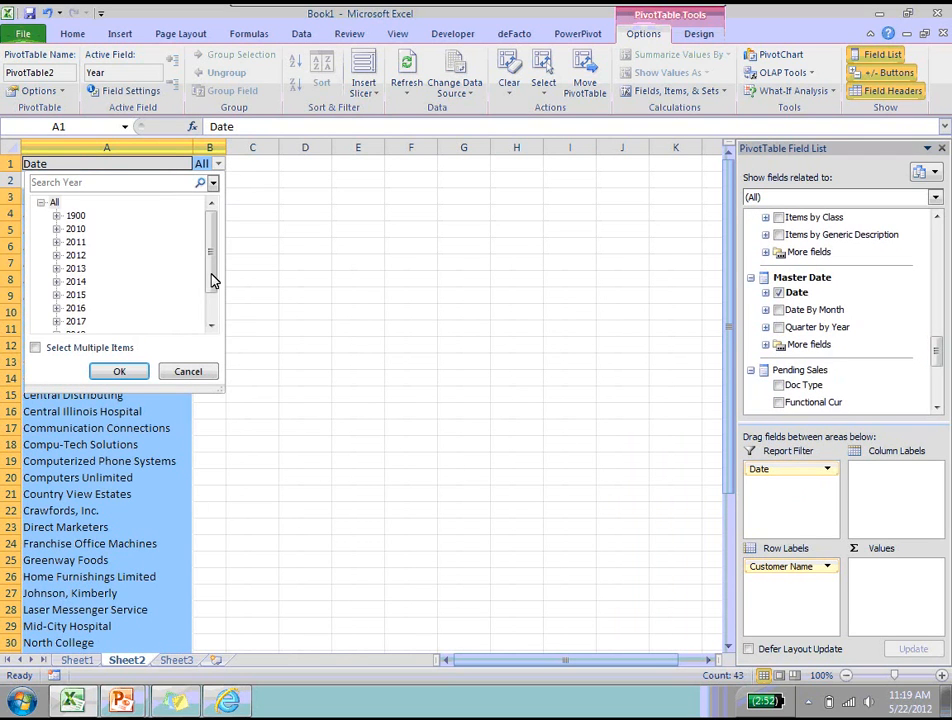
pyautogui.scroll(-1, 115, 284)
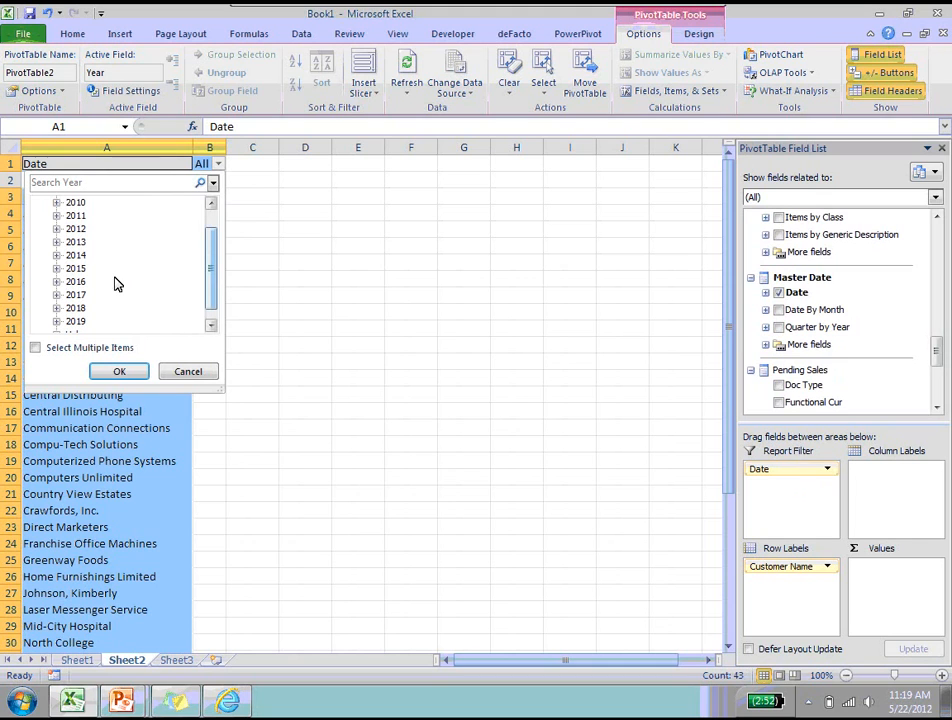
pyautogui.click(57, 282)
pyautogui.click(76, 269)
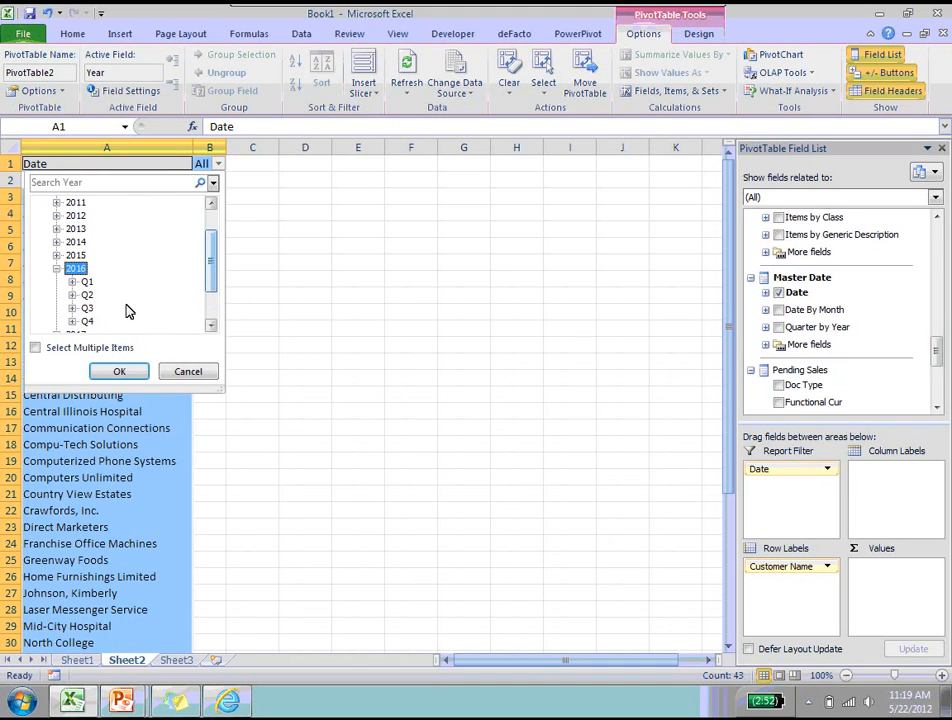
pyautogui.click(47, 344)
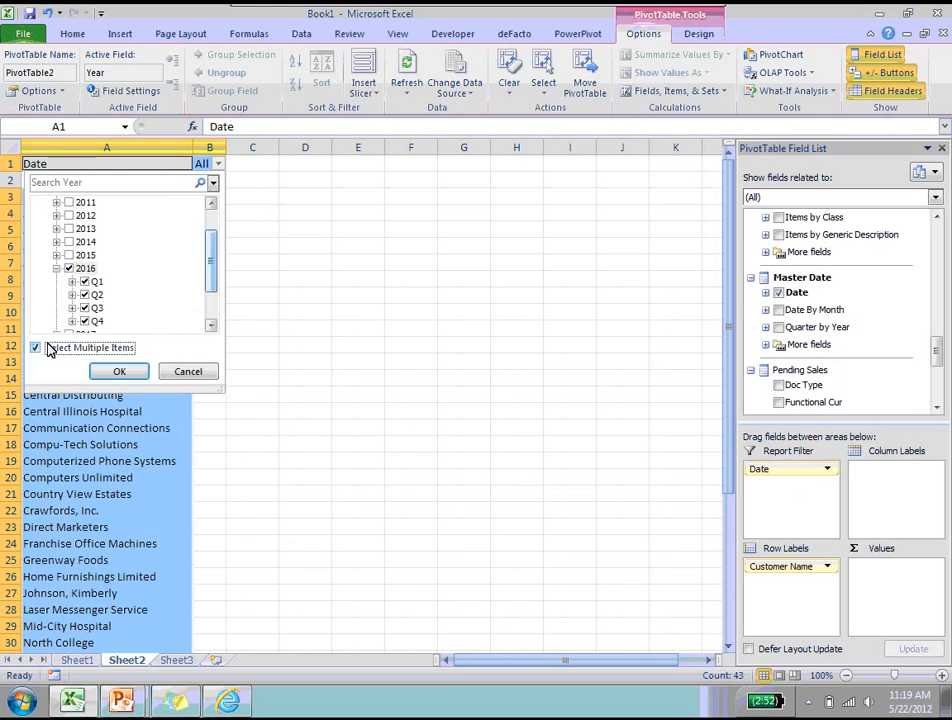
pyautogui.click(208, 300)
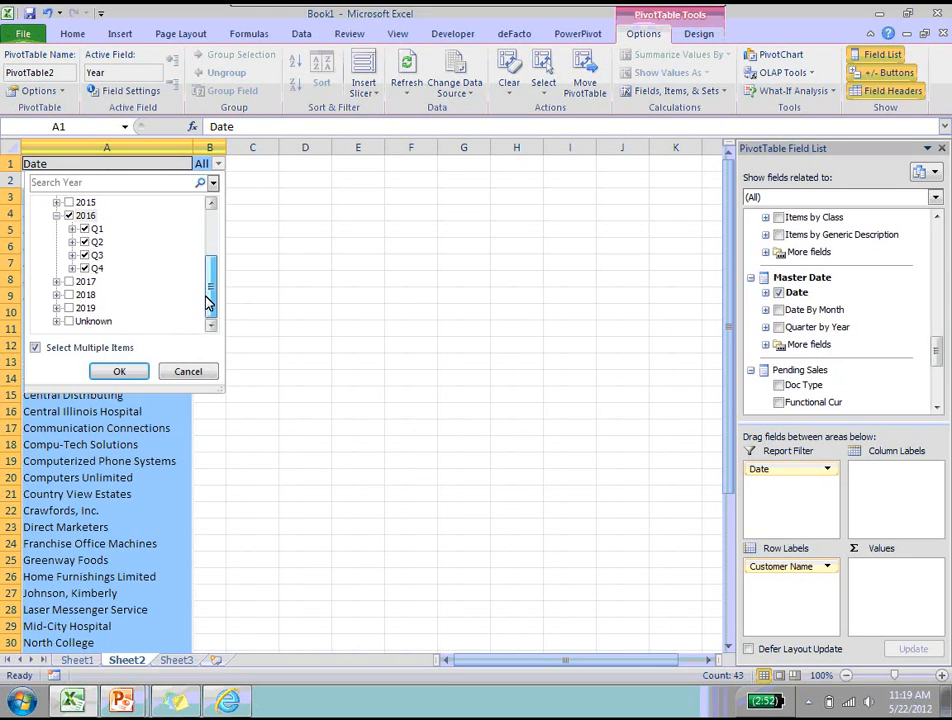
pyautogui.click(84, 284)
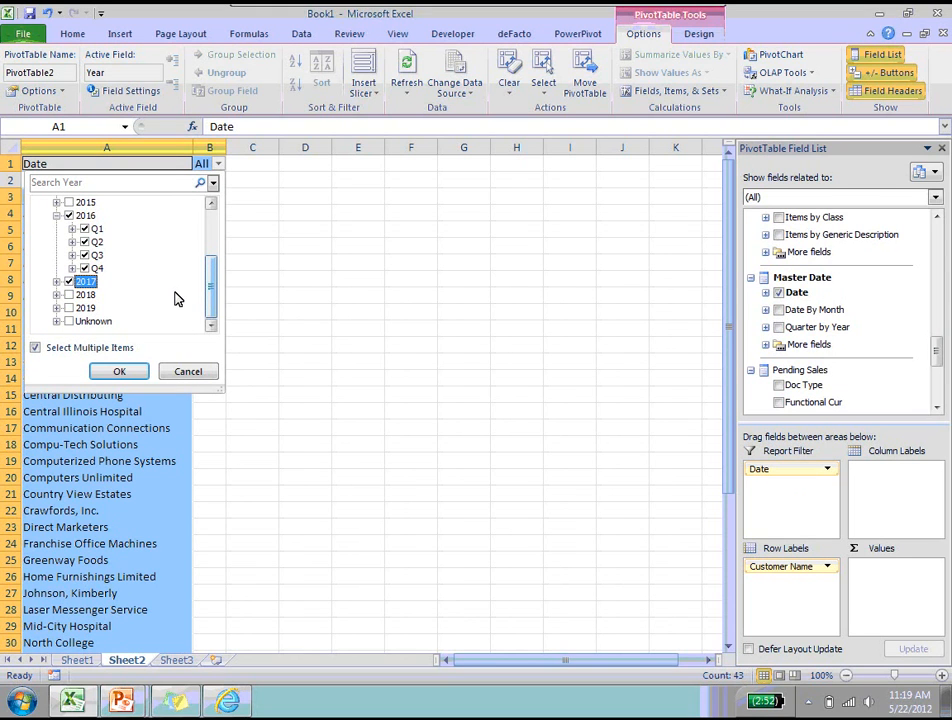
pyautogui.click(130, 373)
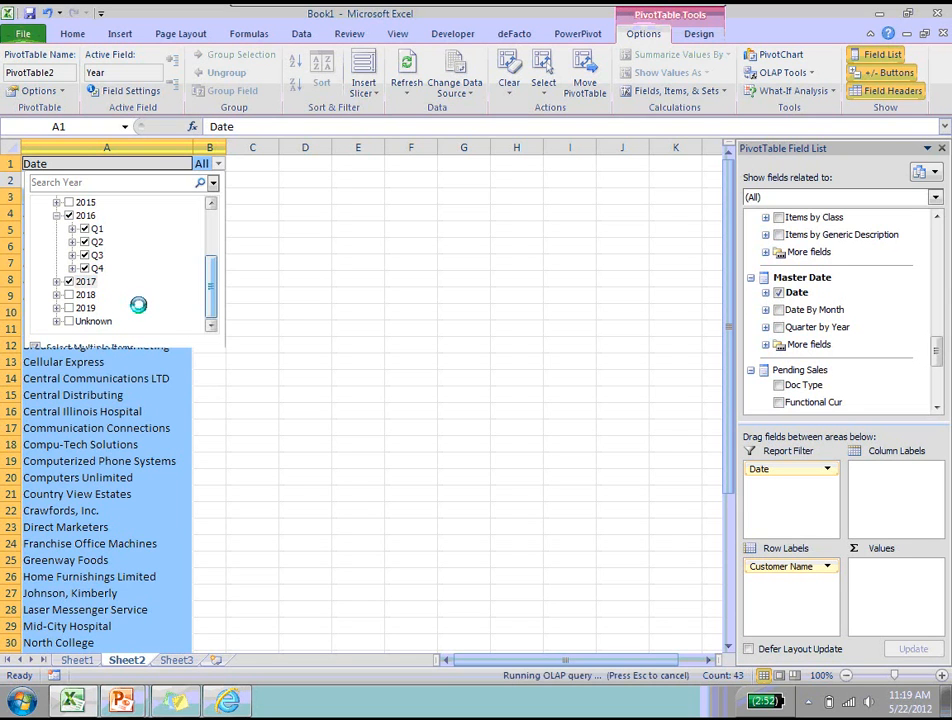
# Add Profit - Detail as the PivotTable's values
pyautogui.moveTo(937, 357); pyautogui.dragTo(925, 270)
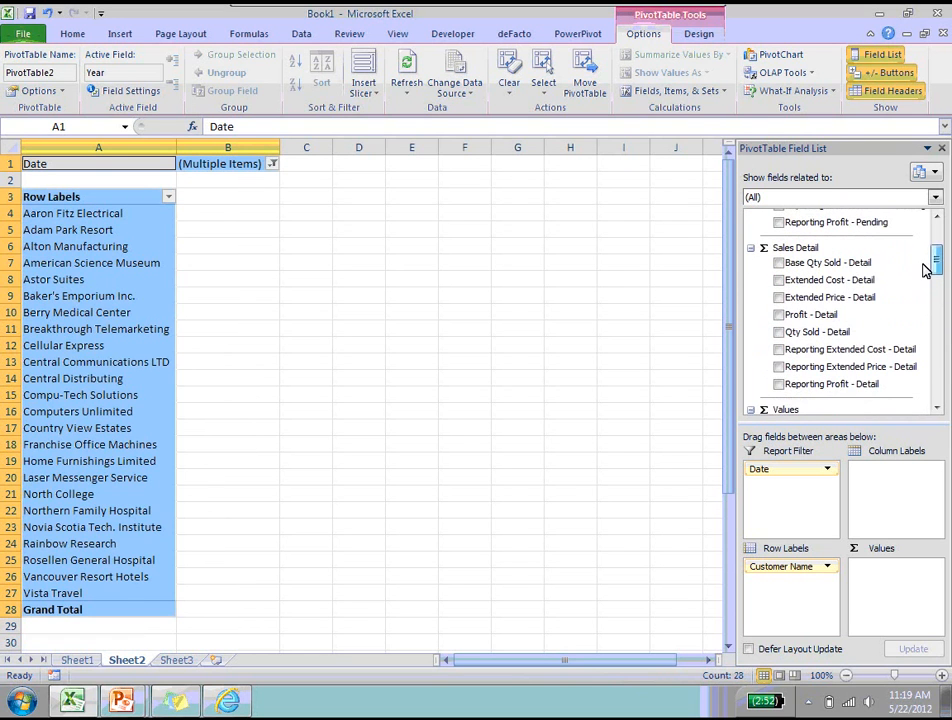
pyautogui.click(779, 314)
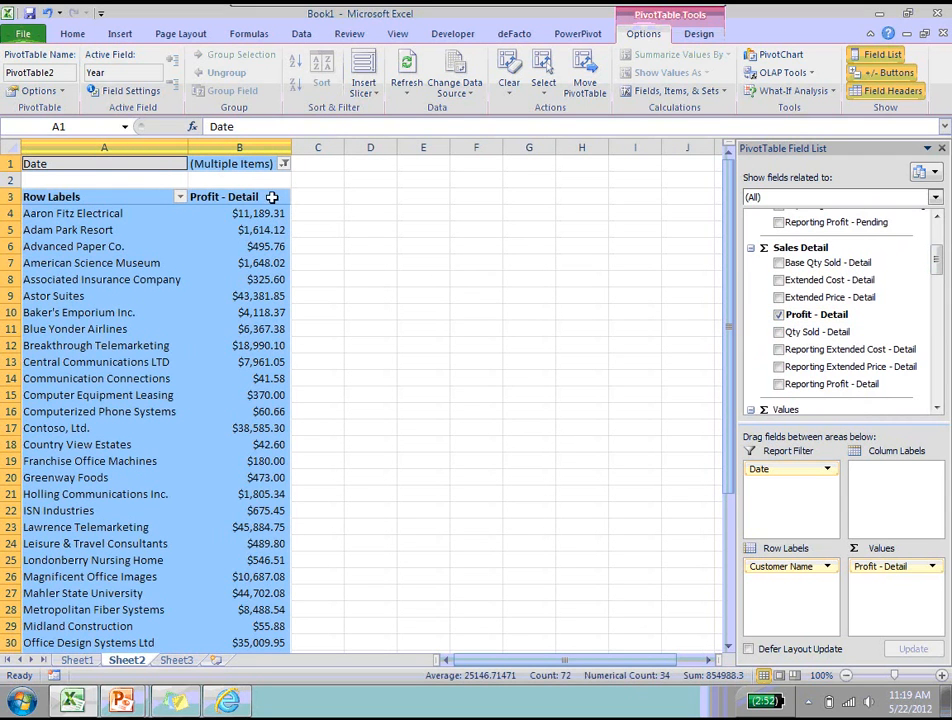
pyautogui.click(545, 378)
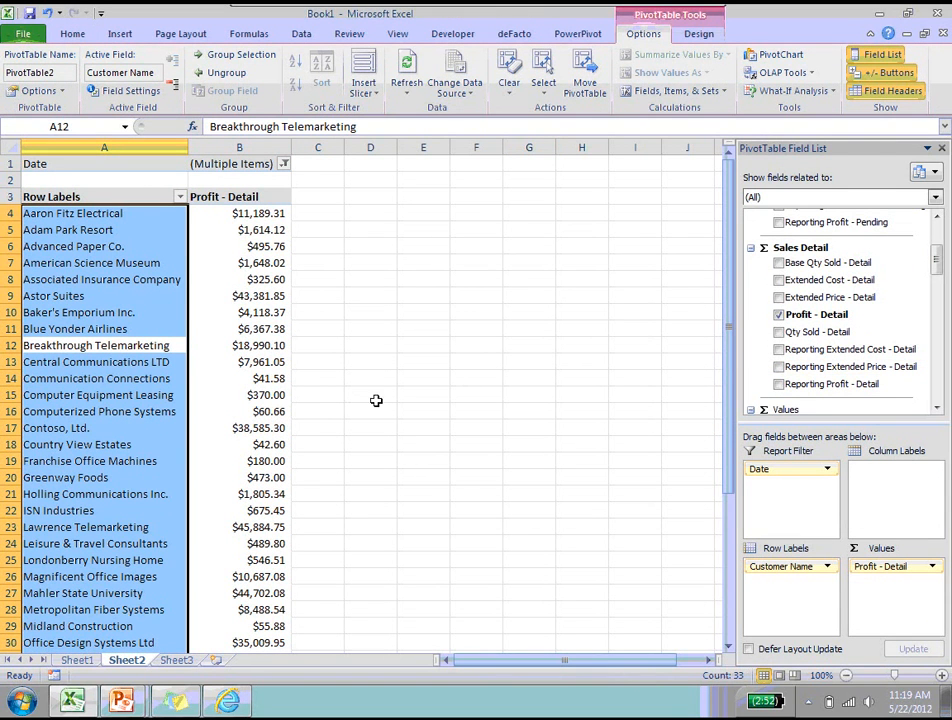
pyautogui.moveTo(217, 398)
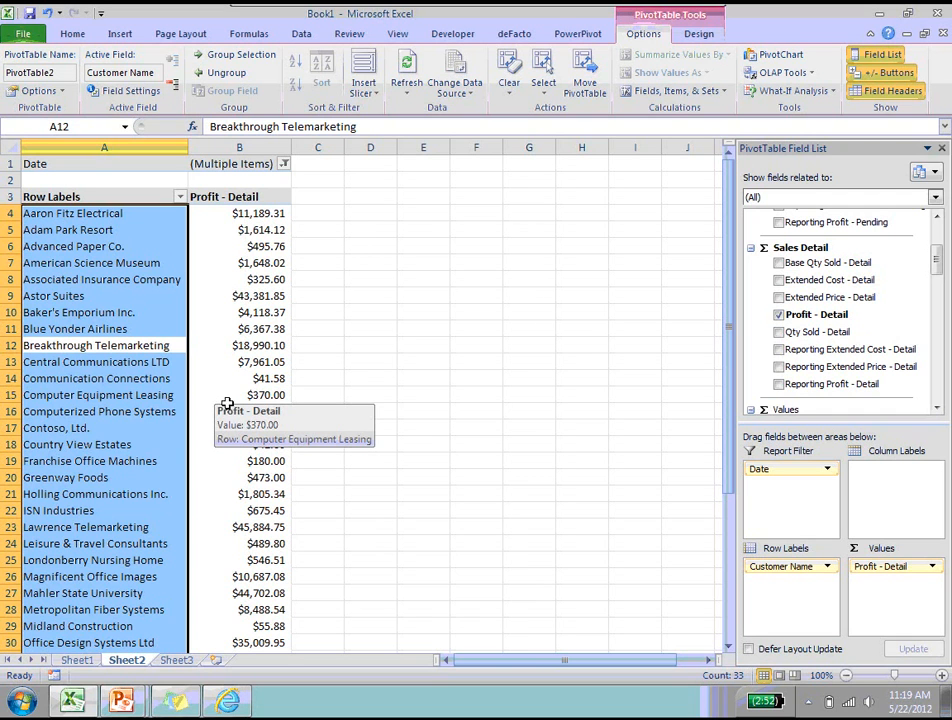
pyautogui.click(376, 371)
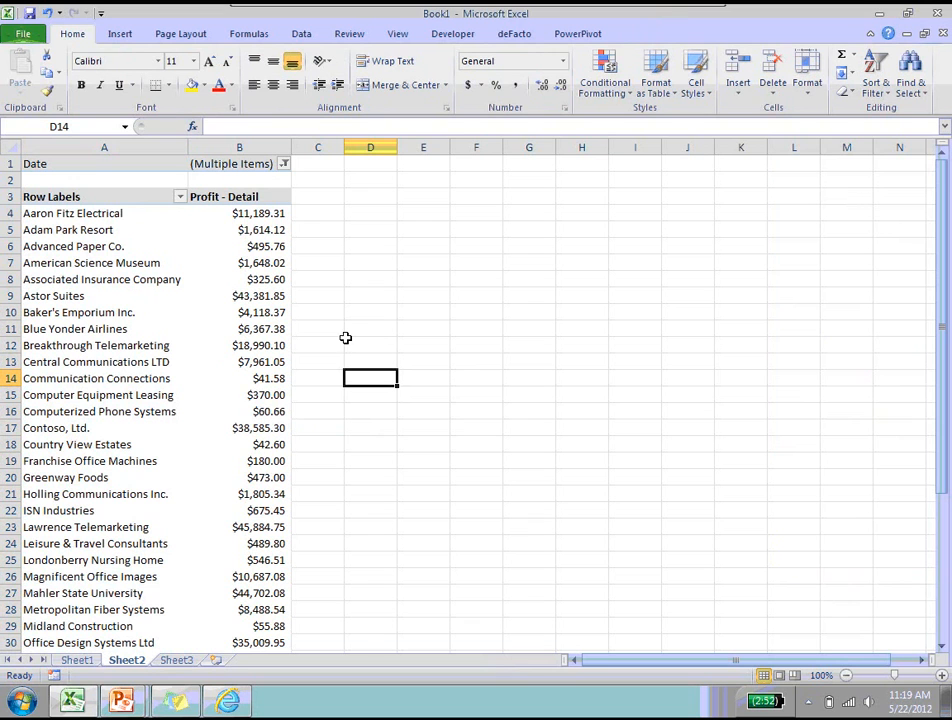
# Sort customers by profit largest to smallest, putting Plaza One ($76,196.15) on top
pyautogui.click(268, 213)
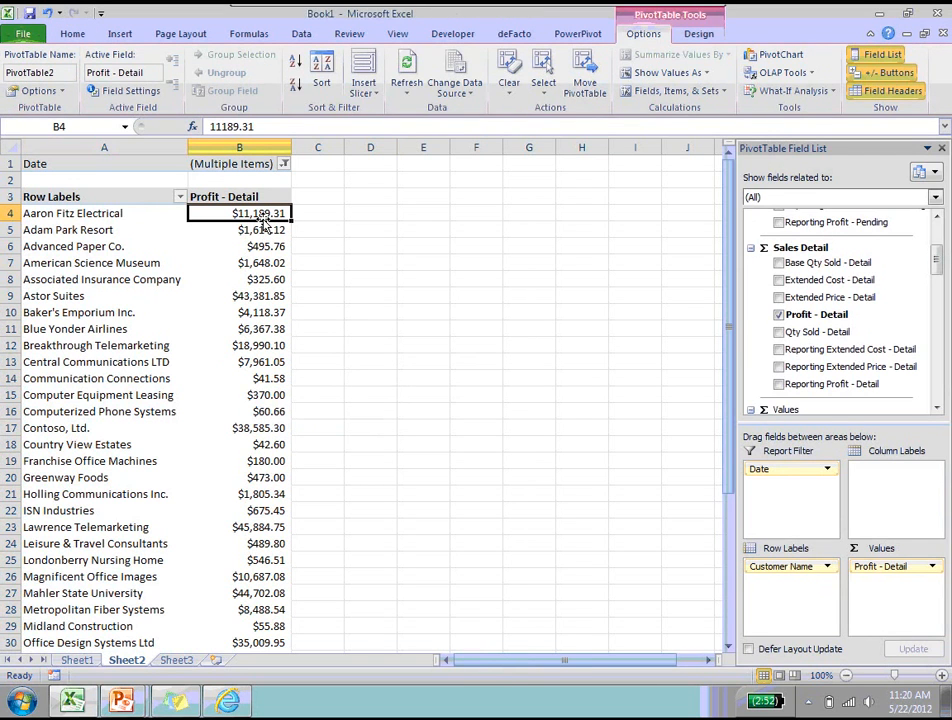
pyautogui.hotkey('shift', 'Down')
pyautogui.hotkey('shift', 'Down')
pyautogui.hotkey('shift', 'Down')
pyautogui.hotkey('shift', 'Down')
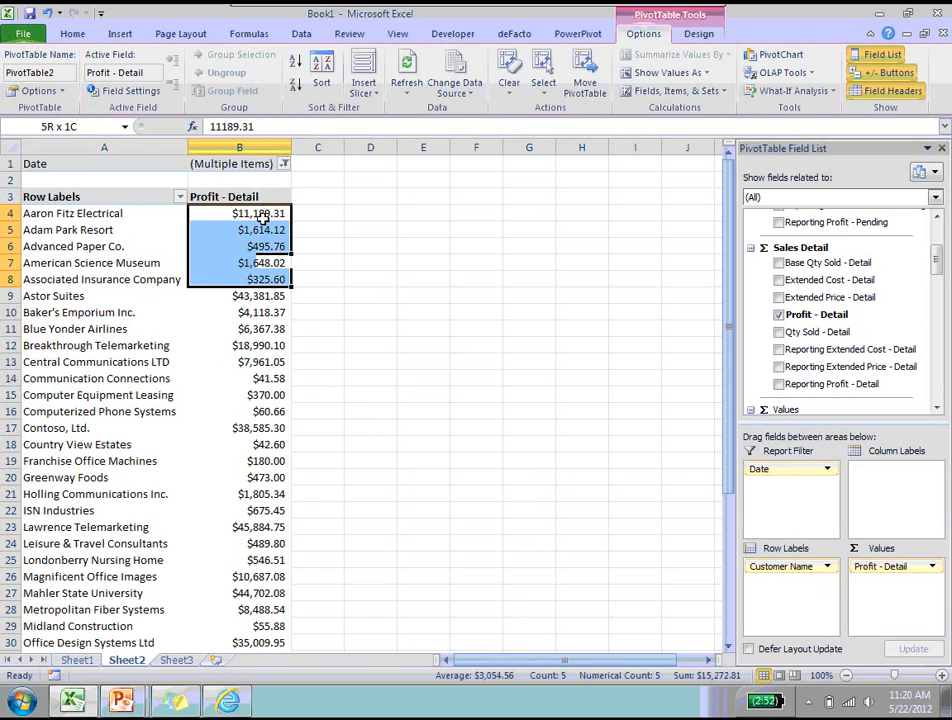
pyautogui.hotkey('shift', 'Down')
pyautogui.hotkey('shift', 'Down')
pyautogui.hotkey('shift', 'Down')
pyautogui.hotkey('shift', 'Down')
pyautogui.hotkey('shift', 'Down')
pyautogui.hotkey('shift', 'Down')
pyautogui.hotkey('shift', 'Down')
pyautogui.hotkey('shift', 'Down')
pyautogui.hotkey('shift', 'Down')
pyautogui.hotkey('shift', 'Down')
pyautogui.hotkey('shift', 'Down')
pyautogui.hotkey('shift', 'Down')
pyautogui.hotkey('shift', 'Down')
pyautogui.hotkey('shift', 'Down')
pyautogui.hotkey('shift', 'Down')
pyautogui.hotkey('shift', 'Down')
pyautogui.hotkey('shift', 'Down')
pyautogui.hotkey('shift', 'Down')
pyautogui.hotkey('shift', 'Down')
pyautogui.hotkey('shift', 'Down')
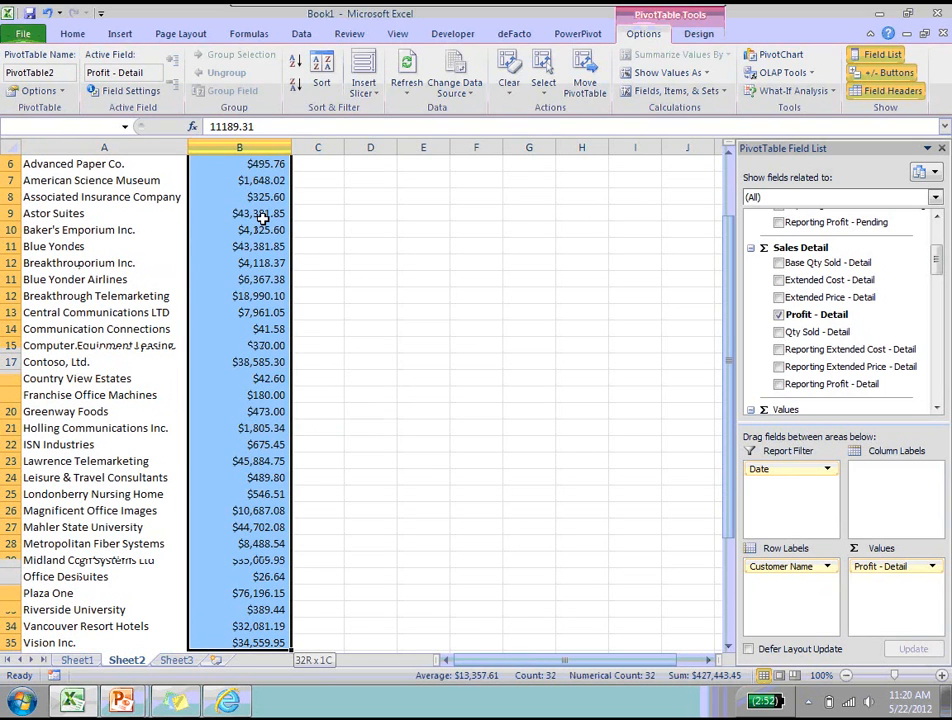
pyautogui.click(295, 61)
pyautogui.click(295, 87)
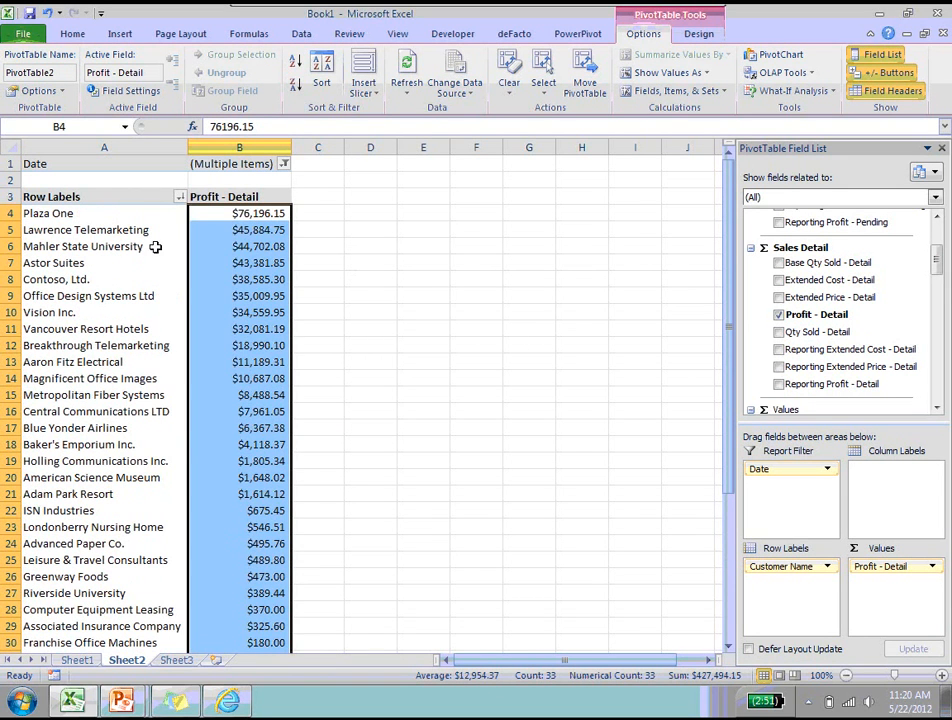
# Select the top five customers together with their profit values
pyautogui.click(90, 215)
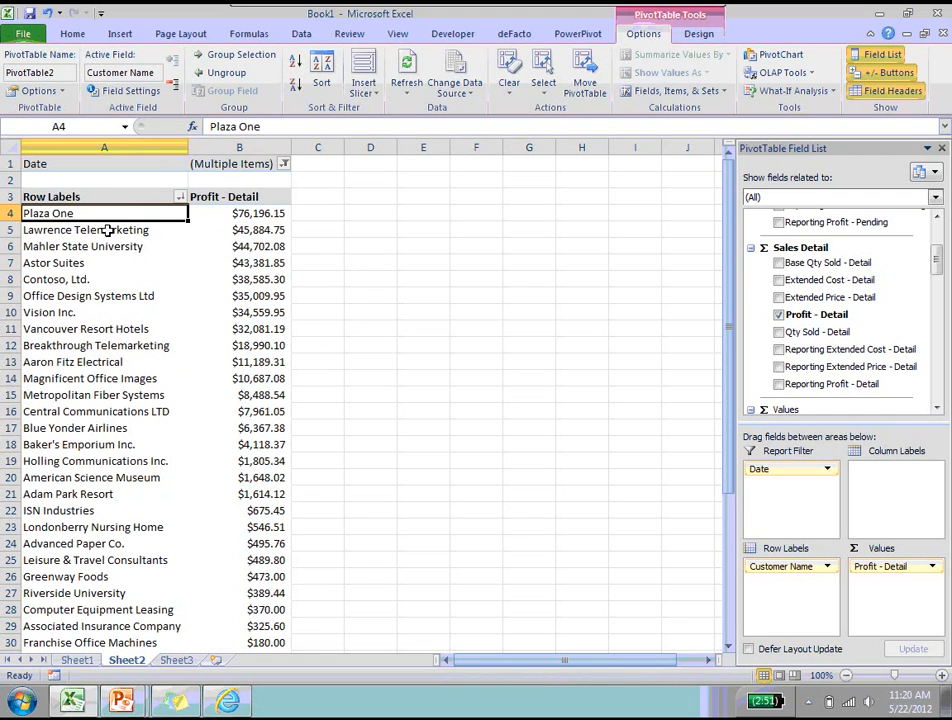
pyautogui.hotkey('shift', 'Right')
pyautogui.hotkey('shift', 'Down')
pyautogui.hotkey('shift', 'Down')
pyautogui.hotkey('shift', 'Down')
pyautogui.hotkey('shift', 'Down')
pyautogui.hotkey('shift', 'Down')
pyautogui.hotkey('shift', 'Down')
pyautogui.hotkey('shift', 'Down')
pyautogui.hotkey('shift', 'Down')
pyautogui.hotkey('shift', 'Down')
pyautogui.hotkey('shift', 'Down')
pyautogui.hotkey('shift', 'Down')
pyautogui.hotkey('shift', 'Down')
pyautogui.hotkey('shift', 'Down')
pyautogui.hotkey('shift', 'Down')
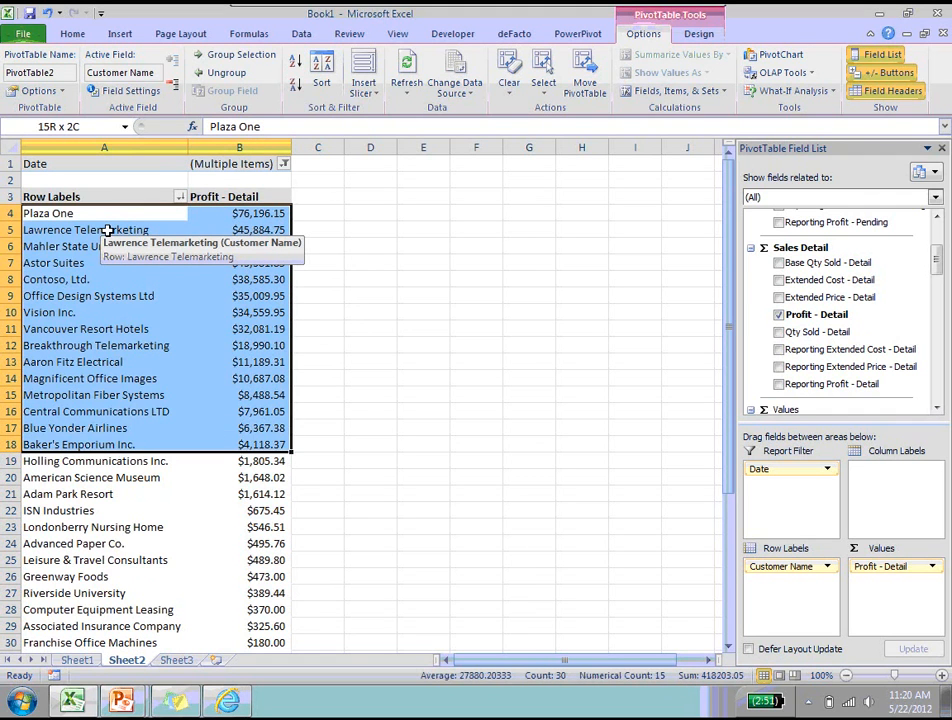
pyautogui.hotkey('shift', 'Up')
pyautogui.hotkey('shift', 'Up')
pyautogui.hotkey('shift', 'Up')
pyautogui.hotkey('shift', 'Up')
pyautogui.hotkey('shift', 'Up')
pyautogui.hotkey('shift', 'Up')
pyautogui.hotkey('shift', 'Up')
pyautogui.hotkey('shift', 'Up')
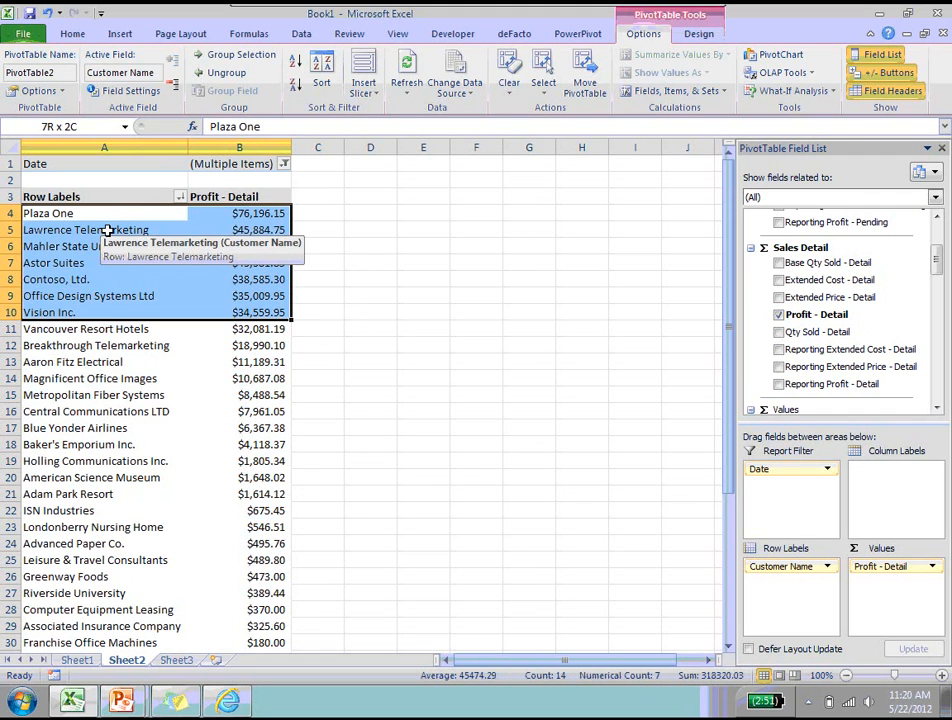
pyautogui.hotkey('shift', 'Up')
pyautogui.hotkey('shift', 'Up')
pyautogui.hotkey('shift', 'Up')
pyautogui.hotkey('shift', 'Up')
pyautogui.hotkey('shift', 'Up')
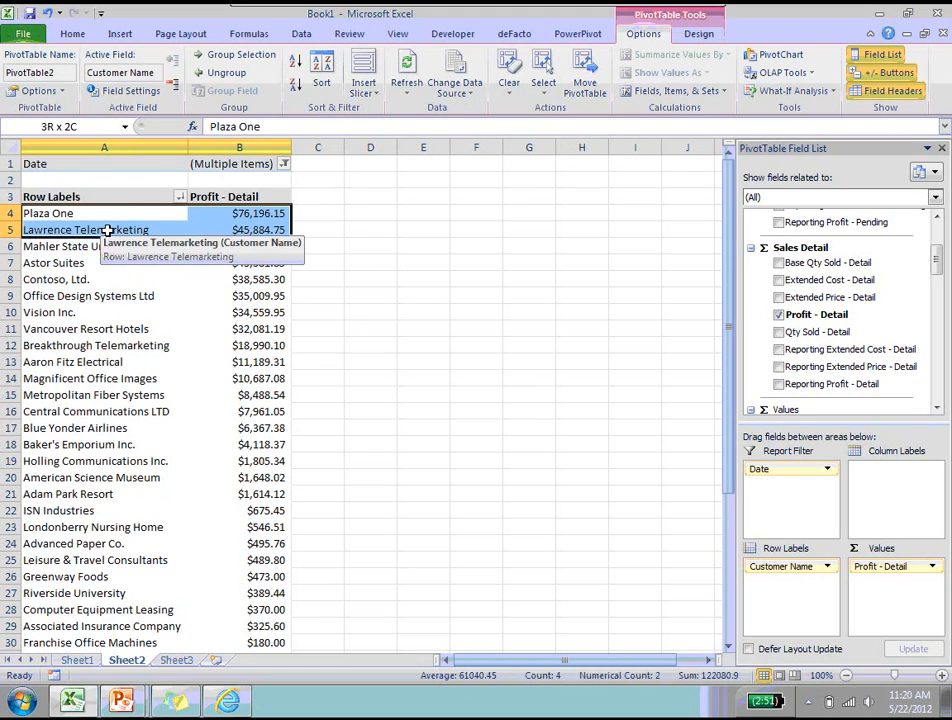
pyautogui.hotkey('shift', 'Down')
pyautogui.hotkey('shift', 'Down')
pyautogui.hotkey('shift', 'Down')
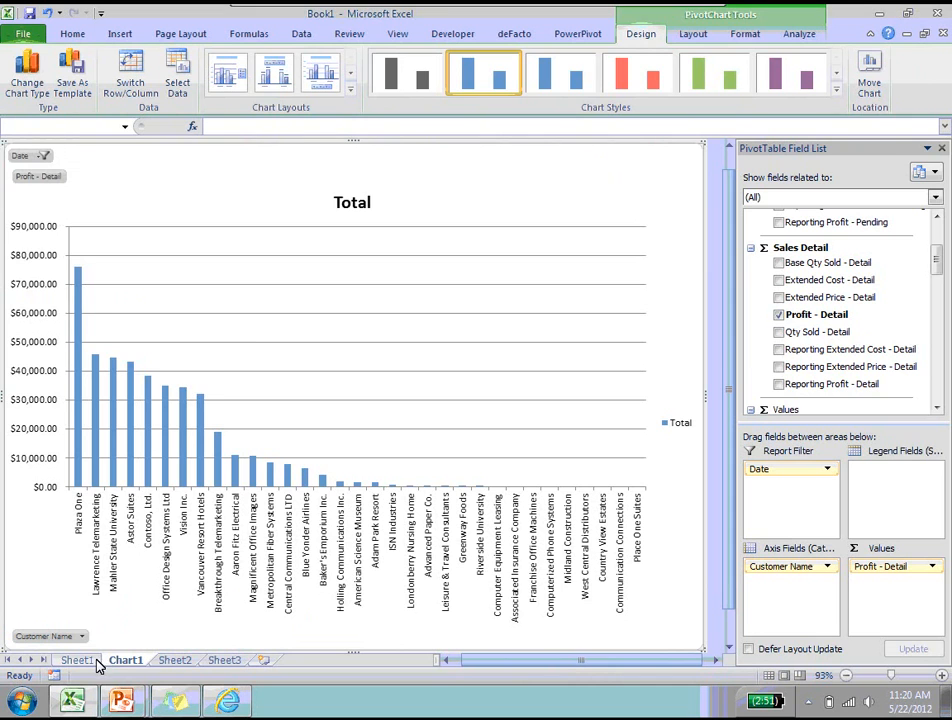
# Return to Sheet1 after placing the PivotChart on Chart1
pyautogui.click(91, 663)
# On Sheet1, drag Customer Name and Salesperson ID out of the pivot rows, leaving the $180,274.87 total
pyautogui.click(149, 481)
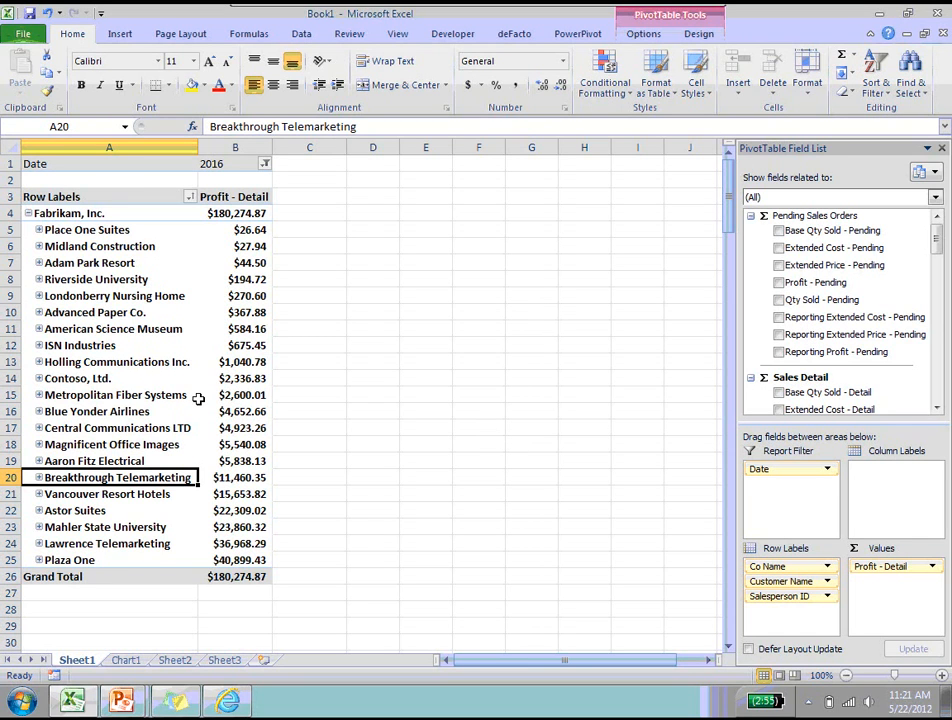
pyautogui.moveTo(199, 399)
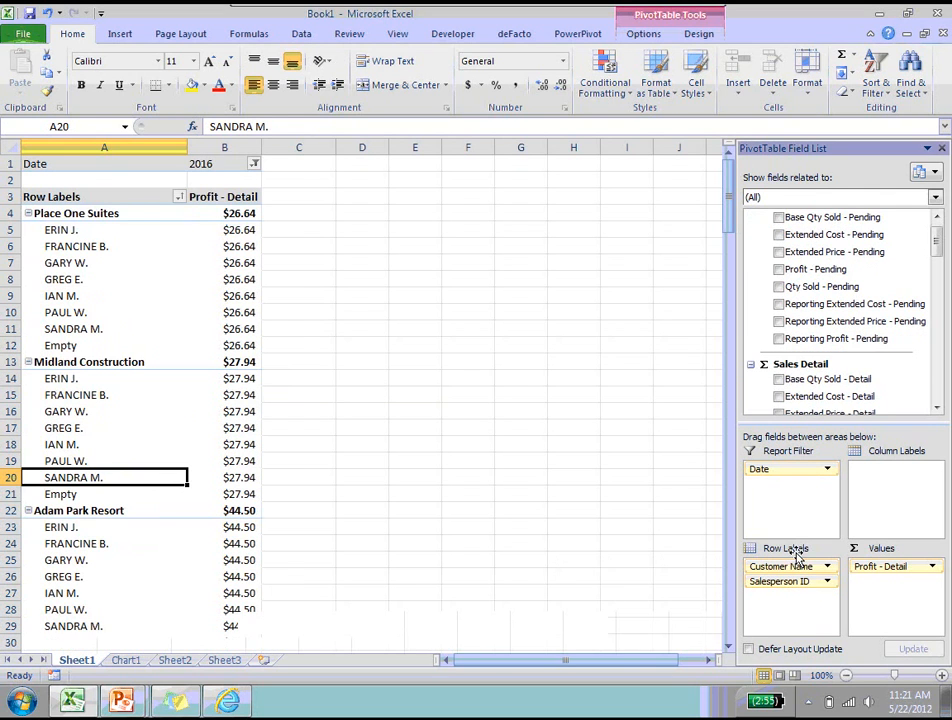
pyautogui.moveTo(799, 563); pyautogui.dragTo(728, 396)
pyautogui.moveTo(790, 566); pyautogui.dragTo(630, 390)
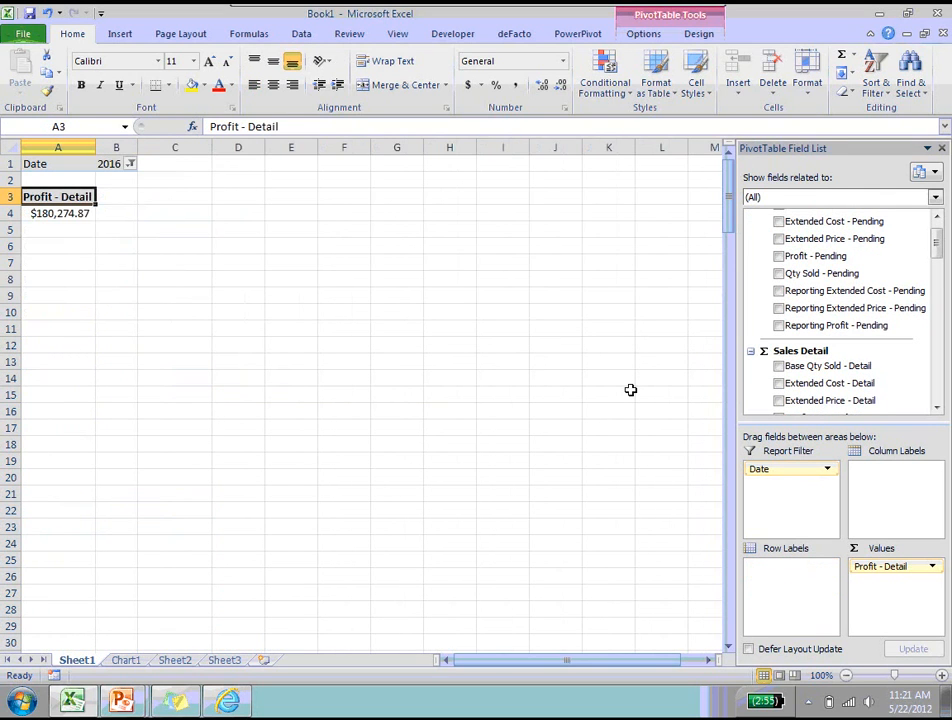